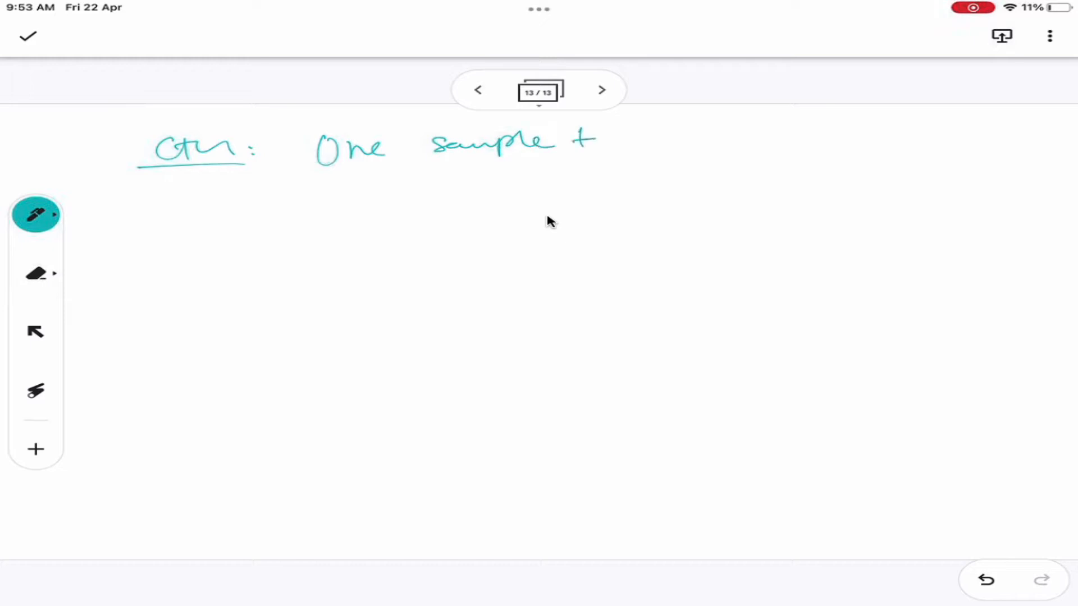
# Complete the handwritten heading as "One sample t-test" and underline it
pyautogui.moveTo(628, 123)
pyautogui.mouseDown()
pyautogui.moveTo(631, 143)
pyautogui.moveTo(638, 133)
pyautogui.mouseUp()
pyautogui.moveTo(641, 136)
pyautogui.mouseDown()
pyautogui.moveTo(673, 124)
pyautogui.moveTo(697, 132)
pyautogui.mouseUp()
pyautogui.moveTo(320, 179); pyautogui.dragTo(630, 167)
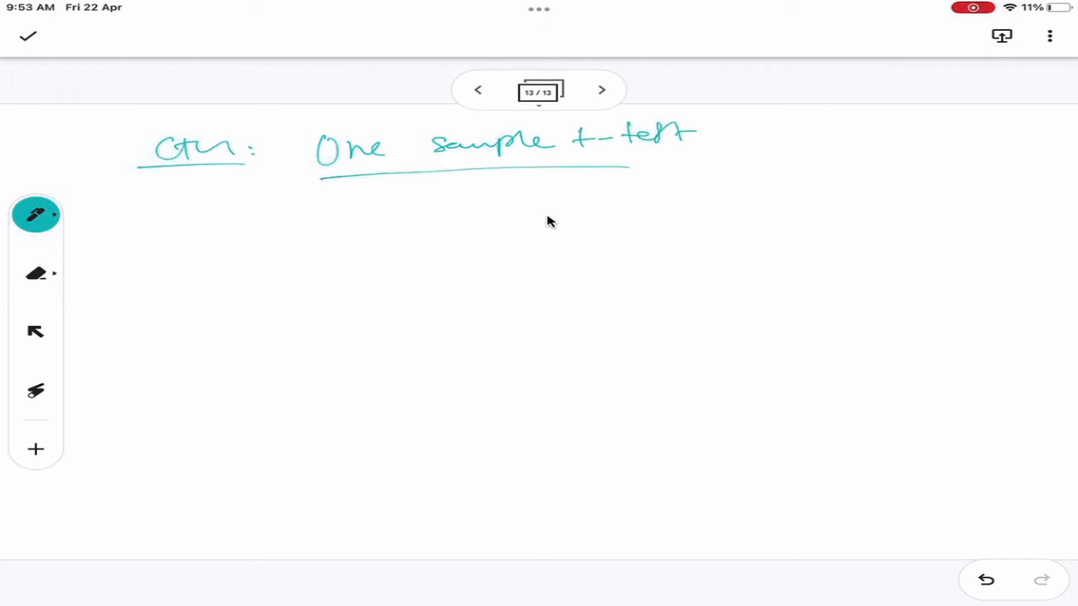
# Handwrite the note "to test the mean of a group against values" beside the heading, underlining "a group" and "values"
pyautogui.moveTo(765, 136); pyautogui.dragTo(777, 145)
pyautogui.moveTo(774, 147); pyautogui.dragTo(802, 148)
pyautogui.moveTo(799, 143); pyautogui.dragTo(843, 129)
pyautogui.moveTo(839, 131)
pyautogui.mouseDown()
pyautogui.moveTo(849, 147)
pyautogui.moveTo(883, 150)
pyautogui.moveTo(932, 137)
pyautogui.mouseUp()
pyautogui.moveTo(786, 168)
pyautogui.mouseDown()
pyautogui.moveTo(769, 178)
pyautogui.moveTo(832, 178)
pyautogui.mouseUp()
pyautogui.moveTo(871, 171)
pyautogui.mouseDown()
pyautogui.moveTo(860, 178)
pyautogui.moveTo(945, 173)
pyautogui.moveTo(945, 185)
pyautogui.moveTo(1011, 165)
pyautogui.mouseUp()
pyautogui.moveTo(1009, 163)
pyautogui.mouseDown()
pyautogui.moveTo(1013, 182)
pyautogui.moveTo(1037, 167)
pyautogui.mouseUp()
pyautogui.moveTo(894, 191); pyautogui.dragTo(953, 192)
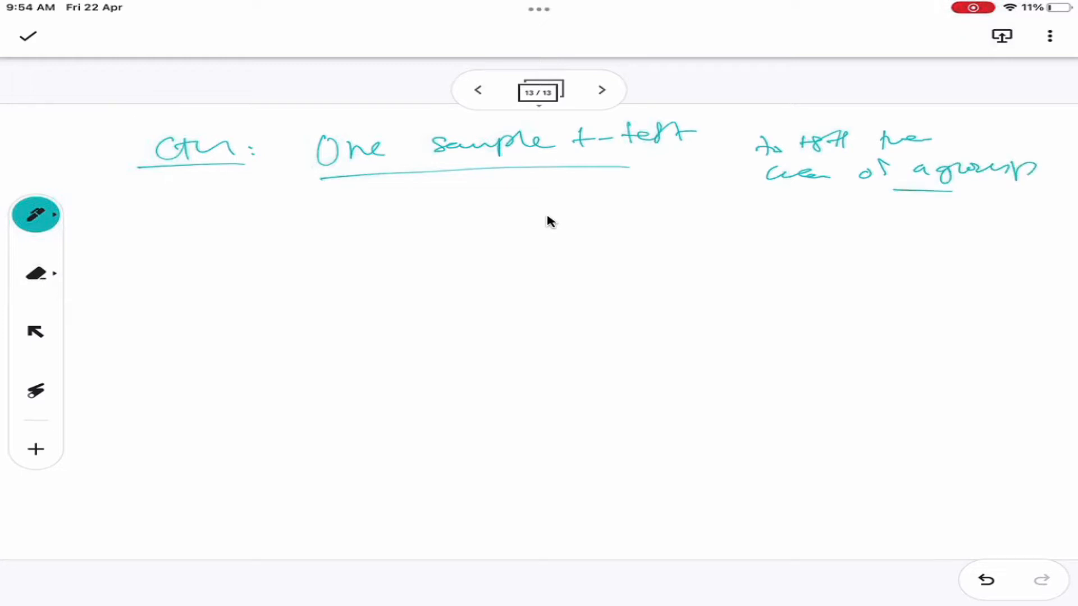
pyautogui.moveTo(792, 209); pyautogui.dragTo(861, 220)
pyautogui.click(912, 212)
pyautogui.moveTo(869, 210)
pyautogui.mouseDown()
pyautogui.moveTo(949, 203)
pyautogui.moveTo(1005, 220)
pyautogui.mouseUp()
pyautogui.moveTo(924, 227); pyautogui.dragTo(987, 226)
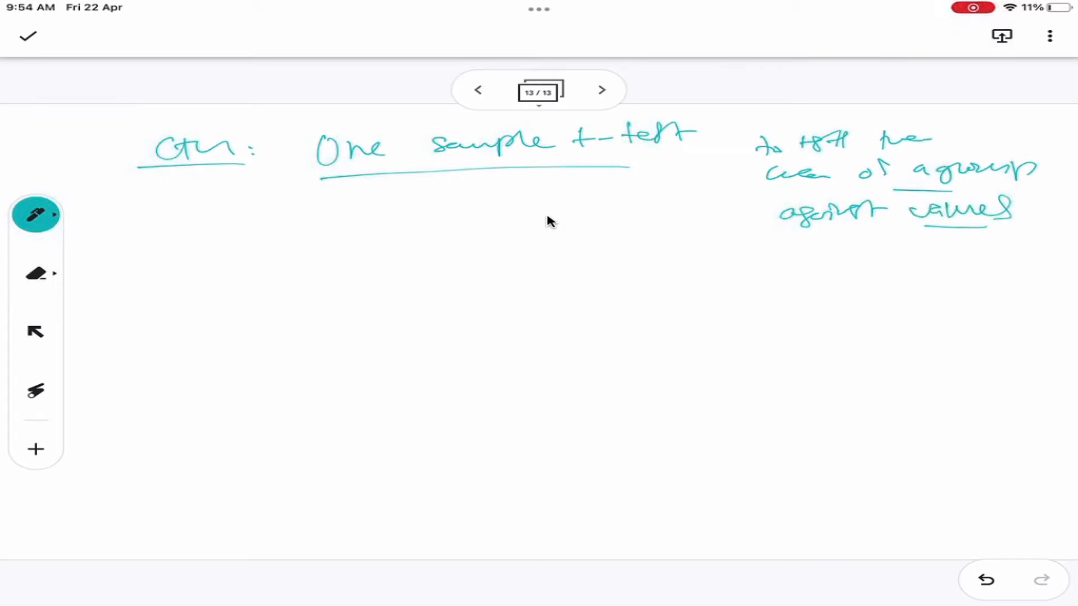
# Switch the pen to green and write a boxed 14 under the heading, linked by a line to the underlined word "value"
pyautogui.click(35, 214)
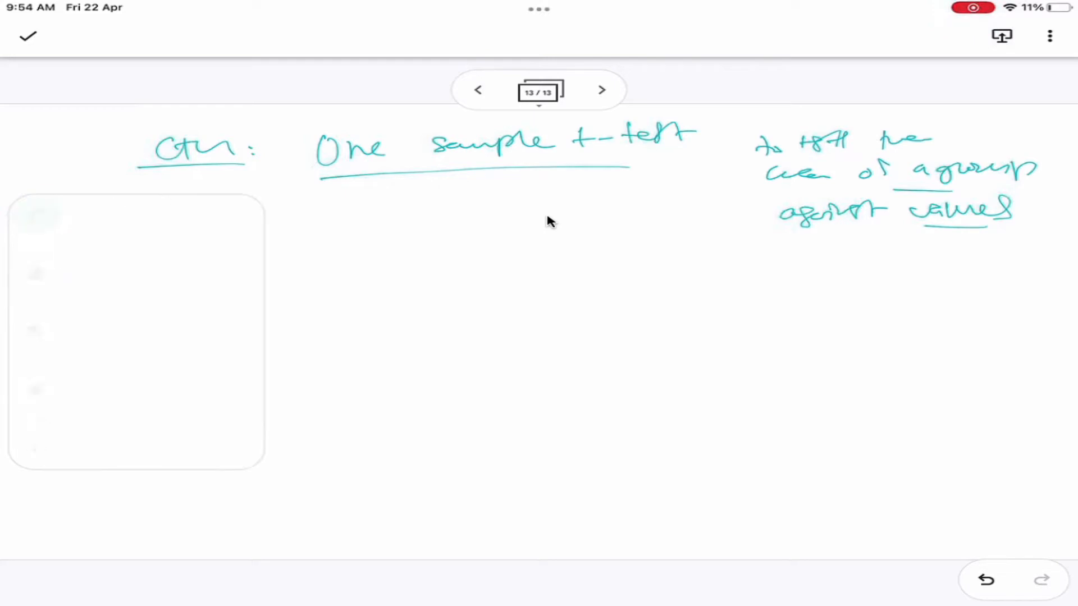
pyautogui.click(257, 262)
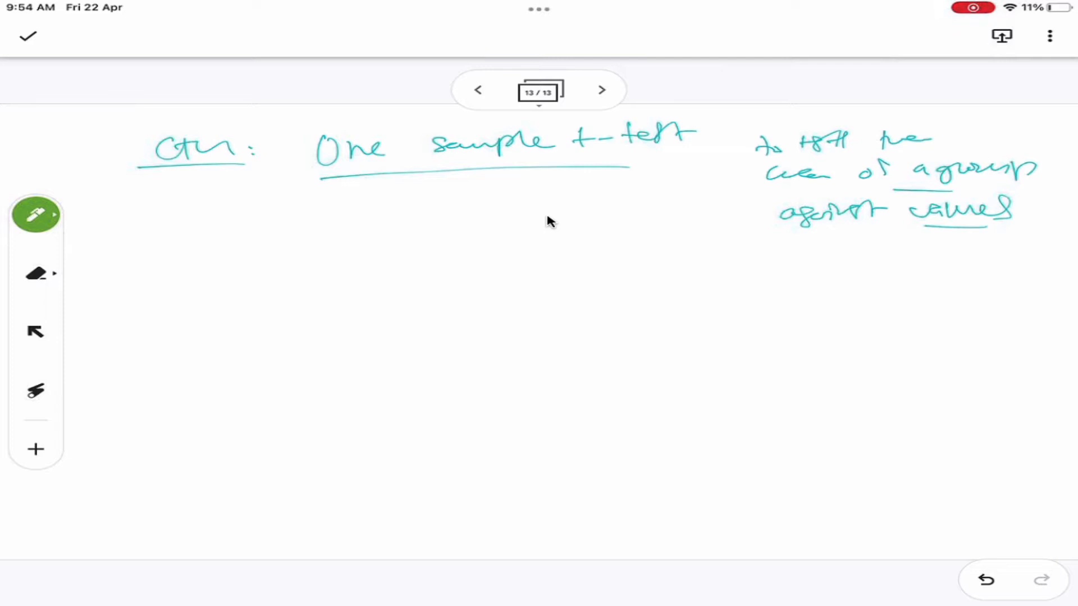
pyautogui.moveTo(292, 194)
pyautogui.mouseDown()
pyautogui.moveTo(298, 223)
pyautogui.moveTo(338, 209)
pyautogui.mouseUp()
pyautogui.moveTo(327, 197); pyautogui.dragTo(329, 220)
pyautogui.moveTo(284, 190); pyautogui.dragTo(280, 225)
pyautogui.moveTo(279, 189)
pyautogui.mouseDown()
pyautogui.moveTo(357, 181)
pyautogui.moveTo(298, 225)
pyautogui.mouseUp()
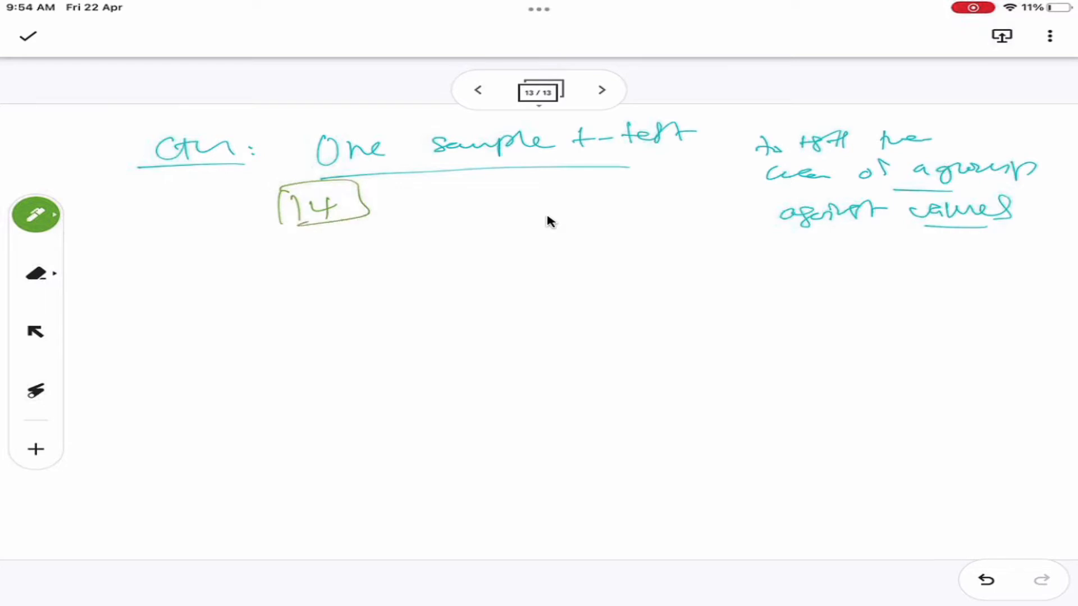
pyautogui.moveTo(354, 204); pyautogui.dragTo(404, 204)
pyautogui.moveTo(409, 197); pyautogui.dragTo(515, 190)
pyautogui.moveTo(399, 222); pyautogui.dragTo(496, 220)
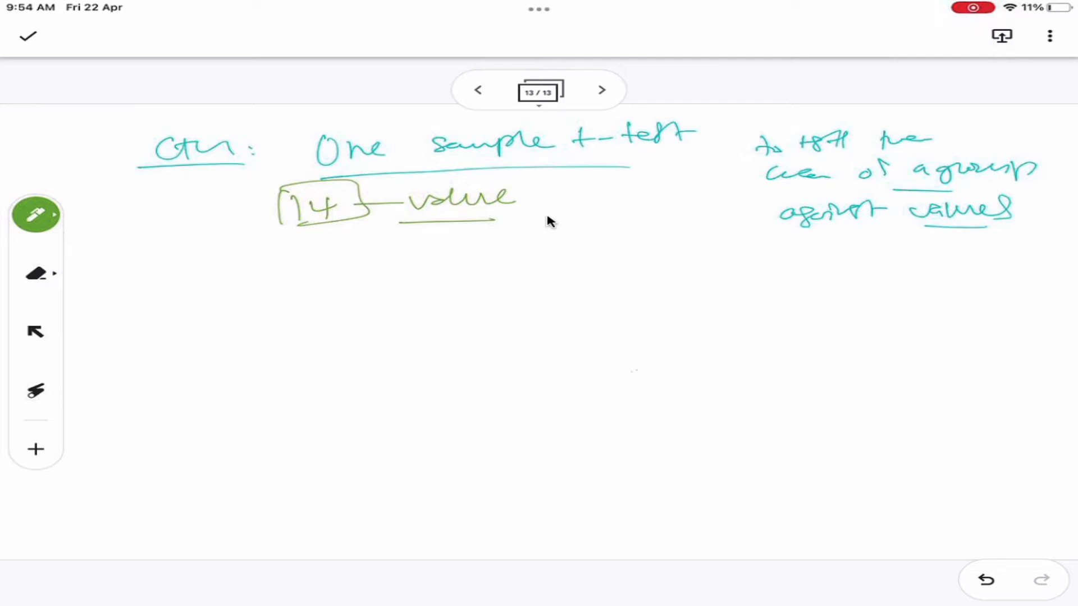
# Handwrite the null hypothesis "H0: μ stress = 14" below the boxed 14
pyautogui.moveTo(140, 260); pyautogui.dragTo(148, 296)
pyautogui.moveTo(149, 261); pyautogui.dragTo(156, 298)
pyautogui.moveTo(141, 287); pyautogui.dragTo(160, 287)
pyautogui.moveTo(171, 285); pyautogui.dragTo(176, 284)
pyautogui.moveTo(245, 293)
pyautogui.mouseDown()
pyautogui.moveTo(305, 266)
pyautogui.moveTo(344, 284)
pyautogui.moveTo(468, 268)
pyautogui.mouseUp()
pyautogui.moveTo(445, 273); pyautogui.dragTo(517, 278)
pyautogui.moveTo(529, 275)
pyautogui.mouseDown()
pyautogui.moveTo(566, 256)
pyautogui.moveTo(551, 288)
pyautogui.mouseUp()
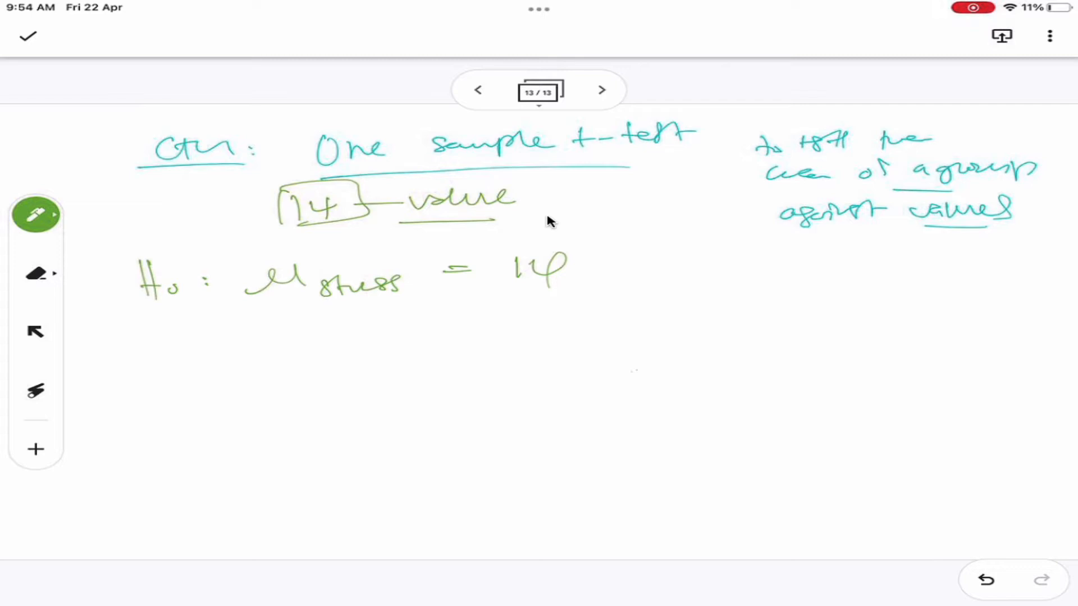
# Handwrite the alternative hypothesis "HA: μ stress ≠ 14" below the null hypothesis
pyautogui.moveTo(159, 327); pyautogui.dragTo(161, 363)
pyautogui.moveTo(162, 348)
pyautogui.mouseDown()
pyautogui.moveTo(175, 334)
pyautogui.moveTo(186, 345)
pyautogui.mouseUp()
pyautogui.moveTo(183, 367)
pyautogui.mouseDown()
pyautogui.moveTo(192, 343)
pyautogui.moveTo(199, 367)
pyautogui.mouseUp()
pyautogui.moveTo(213, 347); pyautogui.dragTo(491, 337)
pyautogui.moveTo(453, 335); pyautogui.dragTo(482, 332)
pyautogui.moveTo(489, 323); pyautogui.dragTo(454, 356)
pyautogui.moveTo(522, 321)
pyautogui.mouseDown()
pyautogui.moveTo(522, 347)
pyautogui.moveTo(560, 328)
pyautogui.mouseUp()
pyautogui.moveTo(553, 322); pyautogui.dragTo(556, 350)
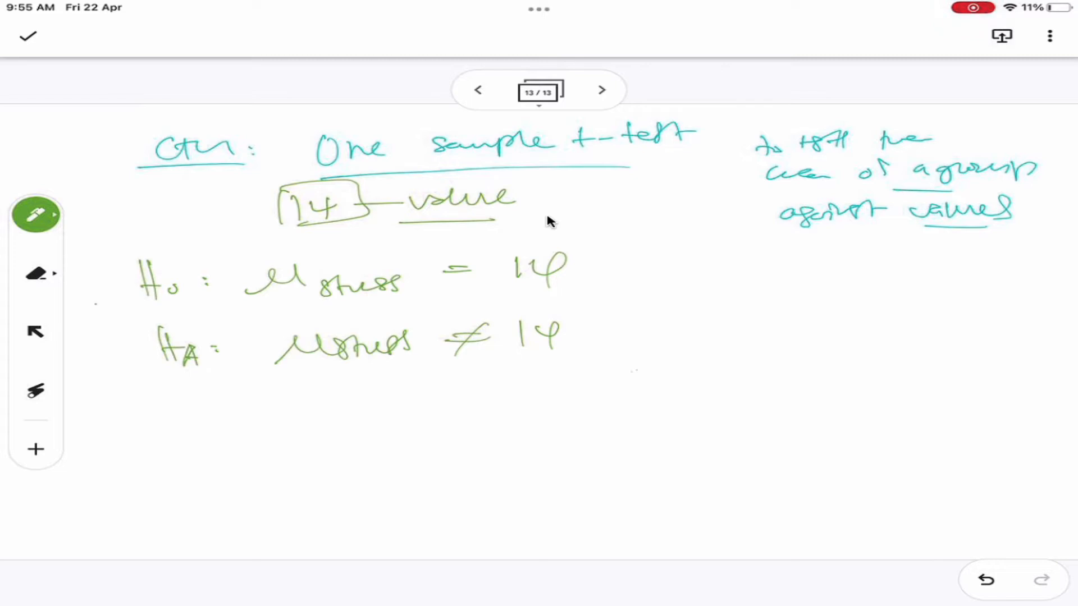
# Mark the hypotheses with a circled 1 and write a circled 2 with "Step: alpha = 0.05" beside them
pyautogui.moveTo(96, 304); pyautogui.dragTo(95, 320)
pyautogui.moveTo(95, 301); pyautogui.dragTo(97, 299)
pyautogui.moveTo(101, 399); pyautogui.dragTo(92, 410)
pyautogui.moveTo(678, 254)
pyautogui.mouseDown()
pyautogui.moveTo(703, 277)
pyautogui.moveTo(697, 245)
pyautogui.mouseUp()
pyautogui.moveTo(744, 255)
pyautogui.mouseDown()
pyautogui.moveTo(724, 275)
pyautogui.moveTo(807, 260)
pyautogui.moveTo(859, 268)
pyautogui.mouseUp()
pyautogui.moveTo(876, 248)
pyautogui.mouseDown()
pyautogui.moveTo(874, 269)
pyautogui.moveTo(886, 277)
pyautogui.mouseUp()
pyautogui.moveTo(886, 264); pyautogui.dragTo(967, 264)
pyautogui.moveTo(790, 294); pyautogui.dragTo(812, 292)
pyautogui.moveTo(794, 301); pyautogui.dragTo(813, 299)
pyautogui.moveTo(849, 293)
pyautogui.mouseDown()
pyautogui.moveTo(832, 304)
pyautogui.moveTo(854, 290)
pyautogui.mouseUp()
pyautogui.moveTo(859, 297); pyautogui.dragTo(864, 300)
pyautogui.moveTo(893, 291)
pyautogui.mouseDown()
pyautogui.moveTo(876, 303)
pyautogui.moveTo(913, 303)
pyautogui.mouseUp()
pyautogui.moveTo(896, 306); pyautogui.dragTo(931, 289)
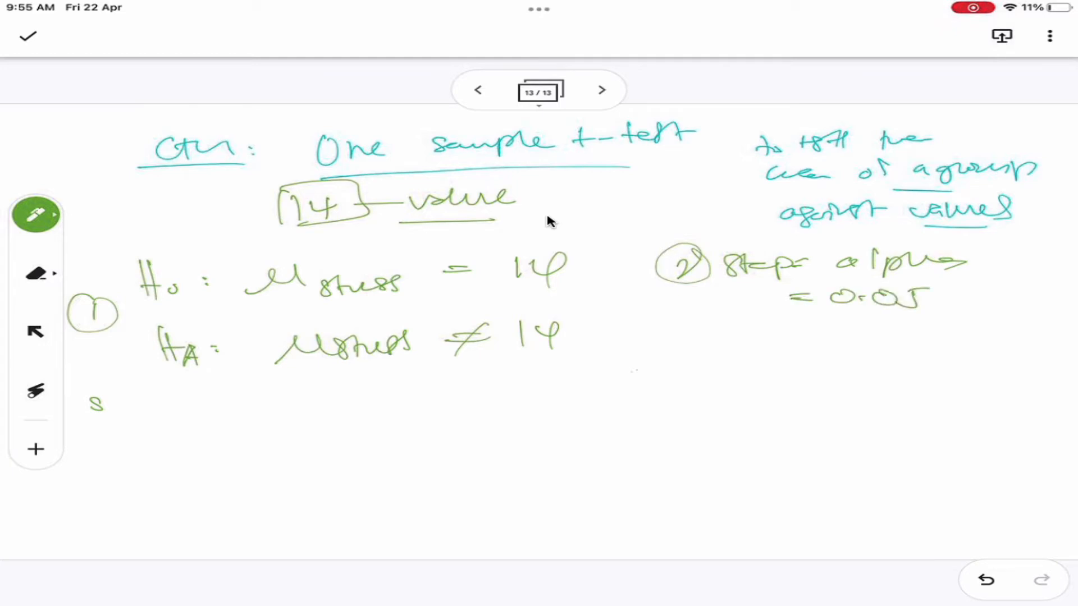
# Write circled step 3 "run: report" below the hypotheses, with a bracket listing "t-statistic =" and "p-value ="
pyautogui.moveTo(96, 393)
pyautogui.mouseDown()
pyautogui.moveTo(82, 418)
pyautogui.moveTo(101, 396)
pyautogui.mouseUp()
pyautogui.moveTo(117, 410)
pyautogui.mouseDown()
pyautogui.moveTo(130, 421)
pyautogui.moveTo(168, 414)
pyautogui.mouseUp()
pyautogui.moveTo(174, 408); pyautogui.dragTo(177, 412)
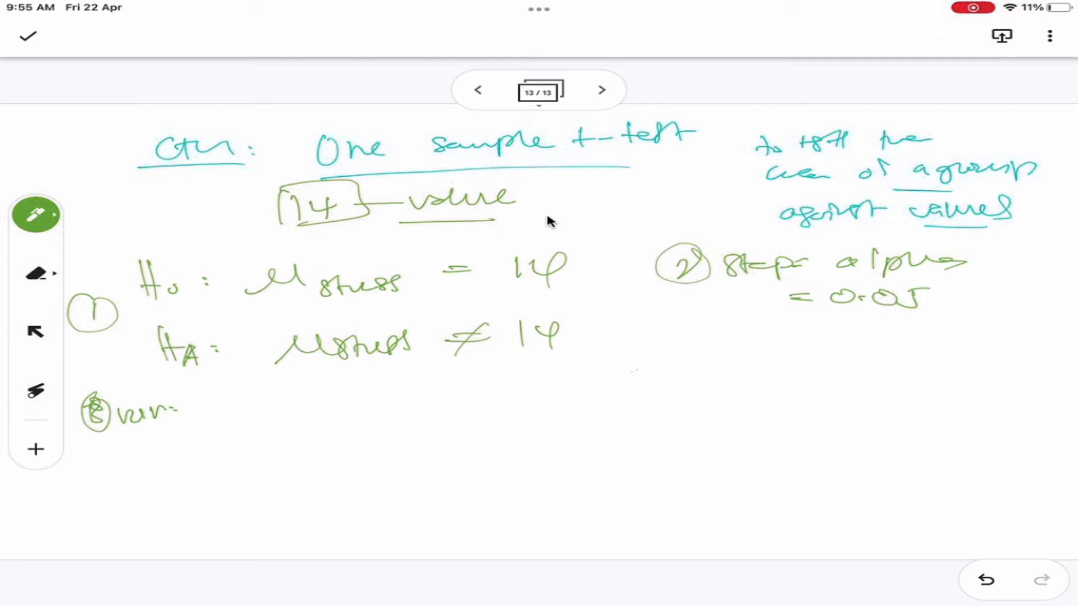
pyautogui.moveTo(197, 418)
pyautogui.mouseDown()
pyautogui.moveTo(218, 409)
pyautogui.moveTo(236, 425)
pyautogui.moveTo(305, 393)
pyautogui.mouseUp()
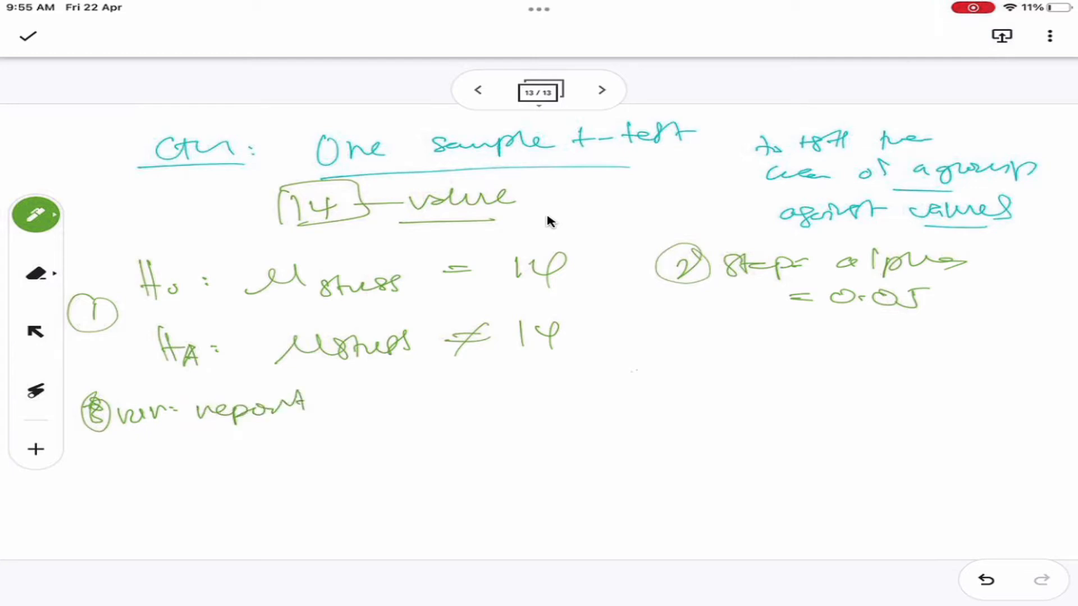
pyautogui.moveTo(372, 402)
pyautogui.mouseDown()
pyautogui.moveTo(440, 405)
pyautogui.moveTo(456, 396)
pyautogui.mouseUp()
pyautogui.moveTo(467, 397); pyautogui.dragTo(512, 393)
pyautogui.moveTo(511, 393)
pyautogui.mouseDown()
pyautogui.moveTo(533, 382)
pyautogui.moveTo(618, 381)
pyautogui.mouseUp()
pyautogui.moveTo(383, 403)
pyautogui.mouseDown()
pyautogui.moveTo(382, 433)
pyautogui.moveTo(413, 434)
pyautogui.mouseUp()
pyautogui.moveTo(438, 427)
pyautogui.mouseDown()
pyautogui.moveTo(443, 447)
pyautogui.moveTo(492, 430)
pyautogui.moveTo(559, 430)
pyautogui.mouseUp()
pyautogui.moveTo(644, 383); pyautogui.dragTo(661, 383)
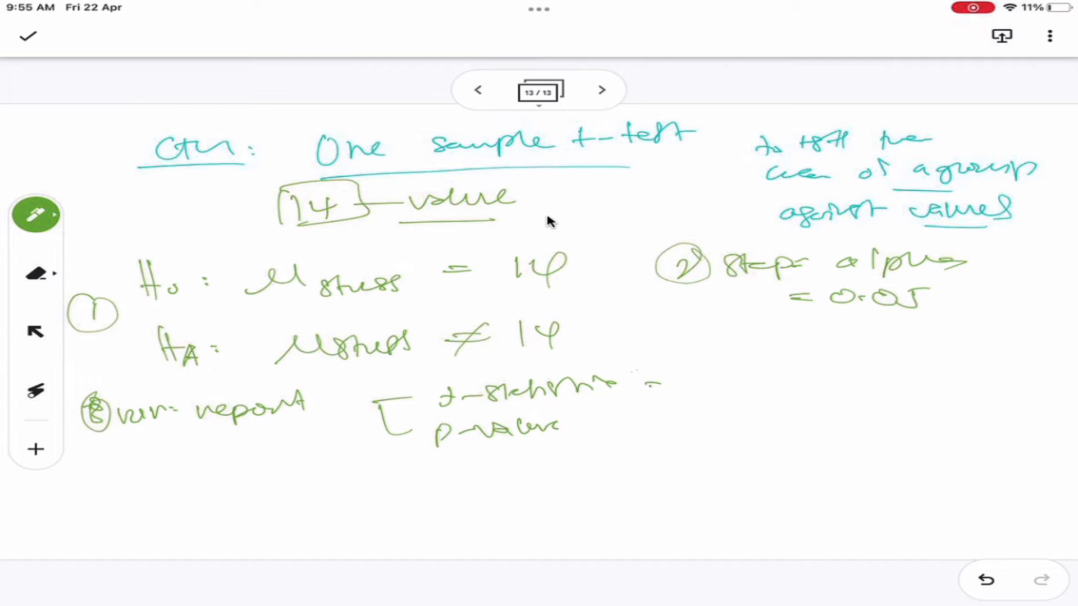
pyautogui.moveTo(630, 422); pyautogui.dragTo(646, 427)
# In teal, write "There is NO significant difference of stress level against the standard" under H0 and its "There is sig" counterpart under HA
pyautogui.click(35, 214)
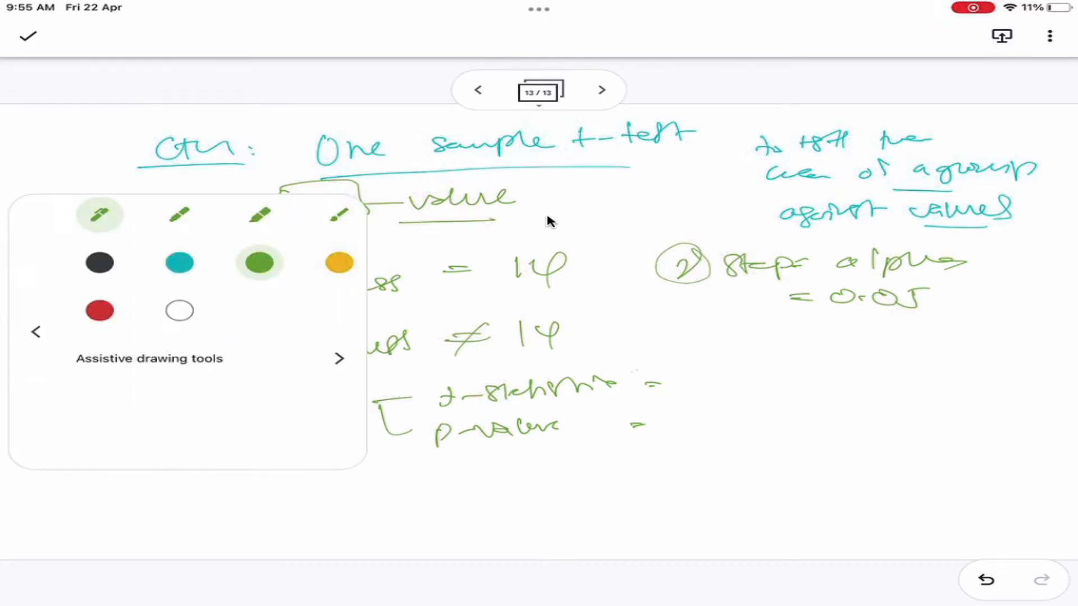
pyautogui.click(180, 262)
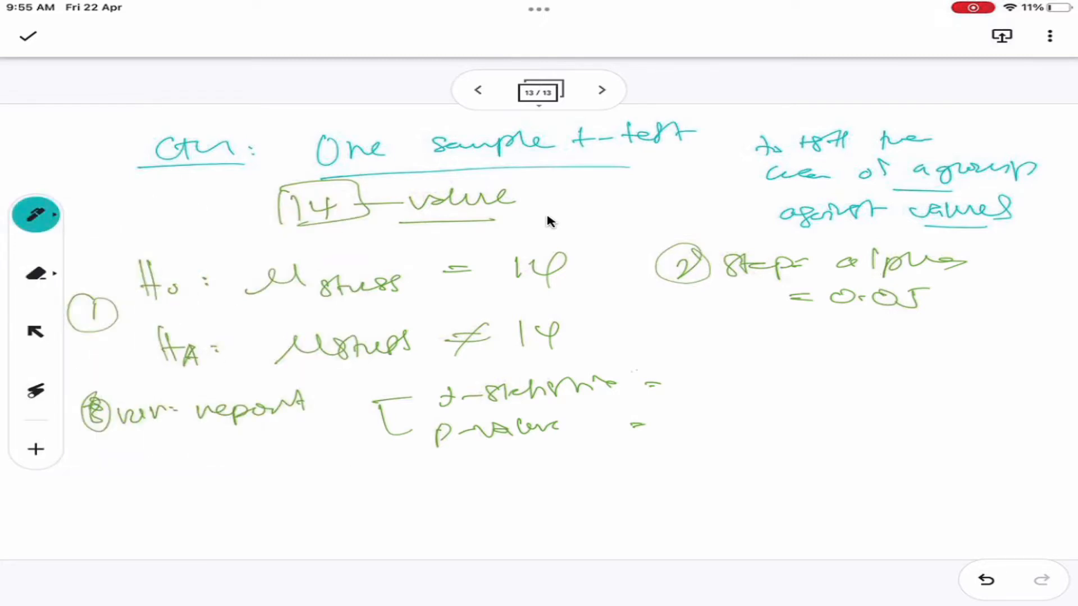
pyautogui.moveTo(215, 309)
pyautogui.mouseDown()
pyautogui.moveTo(245, 323)
pyautogui.moveTo(354, 318)
pyautogui.moveTo(357, 301)
pyautogui.mouseUp()
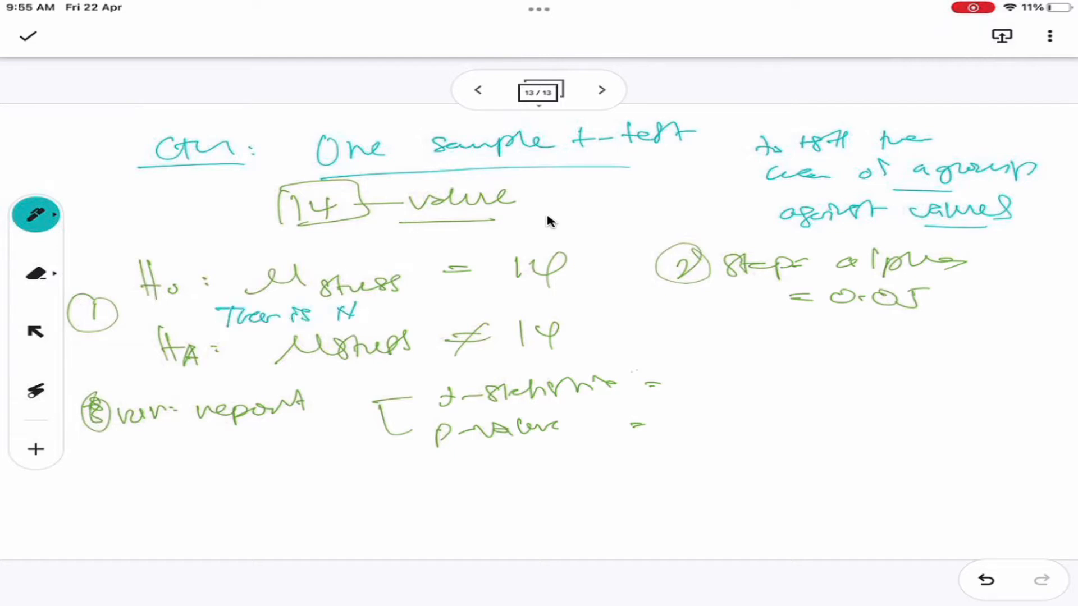
pyautogui.moveTo(369, 307); pyautogui.dragTo(419, 303)
pyautogui.moveTo(421, 309)
pyautogui.mouseDown()
pyautogui.moveTo(609, 285)
pyautogui.moveTo(628, 300)
pyautogui.moveTo(672, 292)
pyautogui.moveTo(701, 303)
pyautogui.moveTo(738, 287)
pyautogui.mouseUp()
pyautogui.moveTo(643, 319)
pyautogui.mouseDown()
pyautogui.moveTo(696, 309)
pyautogui.moveTo(750, 321)
pyautogui.moveTo(775, 310)
pyautogui.moveTo(906, 321)
pyautogui.moveTo(978, 297)
pyautogui.moveTo(971, 315)
pyautogui.mouseUp()
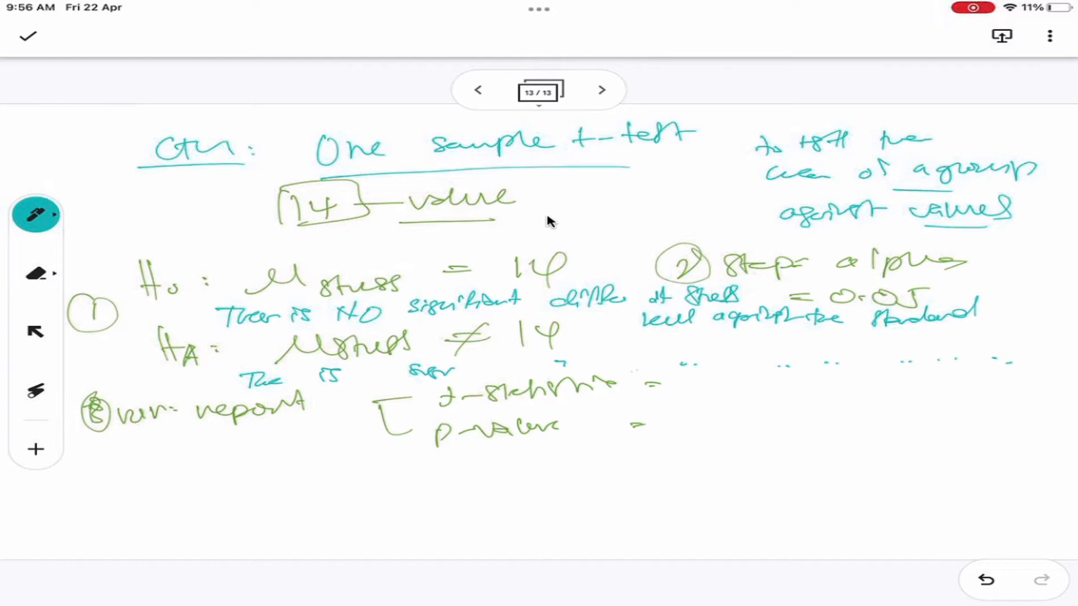
# Switch to SPSS Statistics and open the One-Sample T Test for the SPSS ADET.sav dataset
pyautogui.hotkey('ctrl', 'Left')
pyautogui.hotkey('ctrl', 'Left')
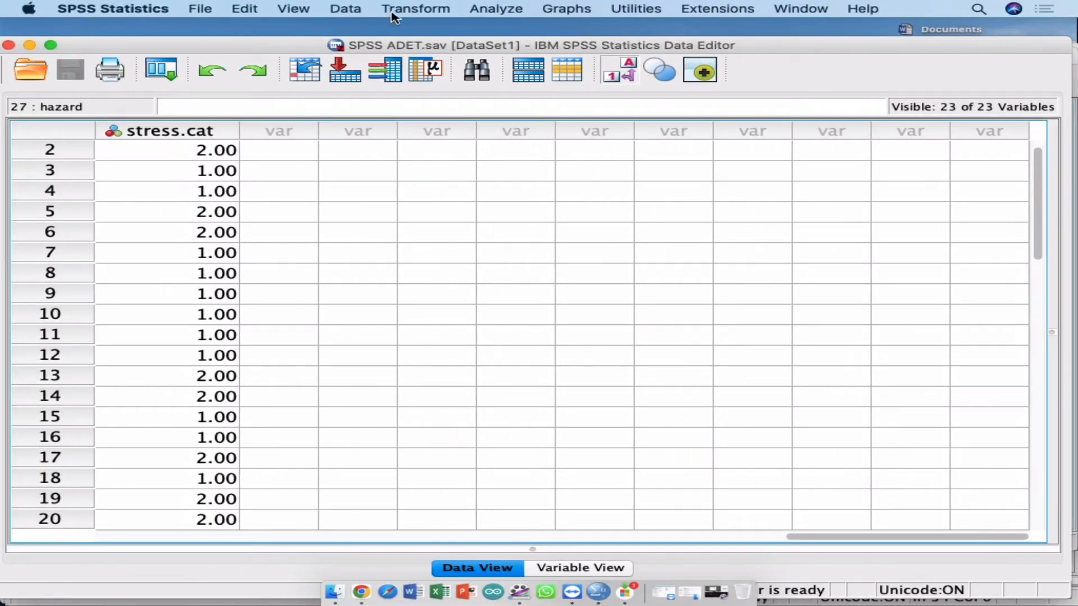
pyautogui.click(512, 10)
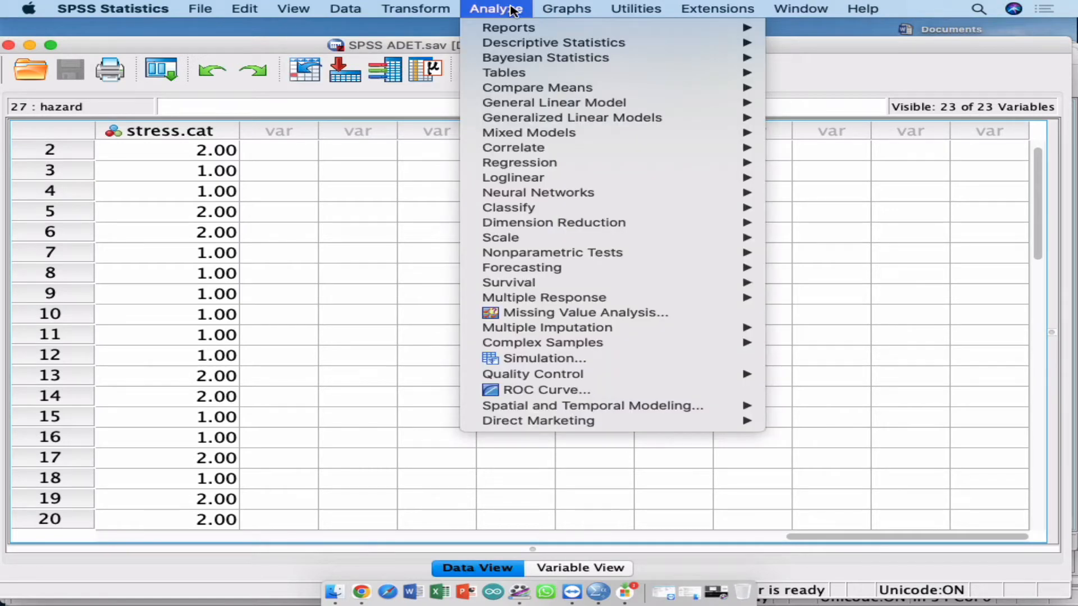
pyautogui.moveTo(584, 90)
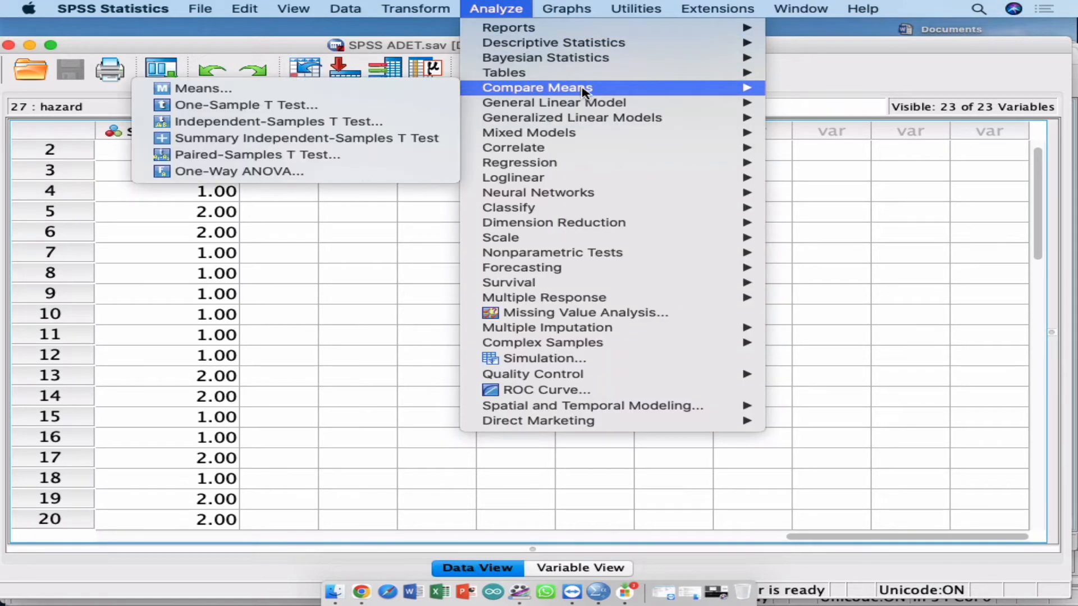
pyautogui.click(386, 111)
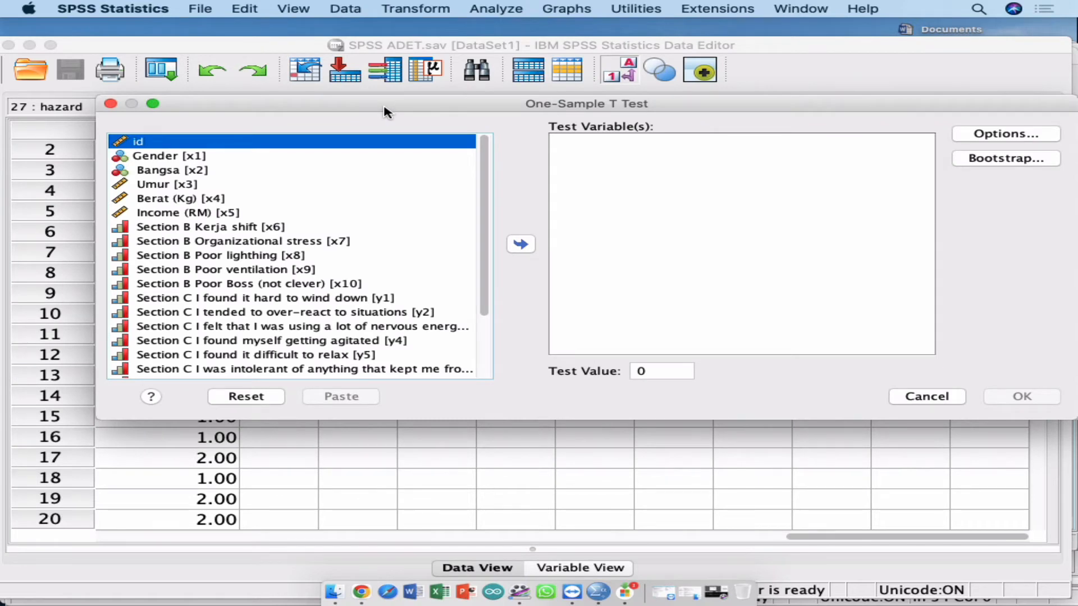
# Add stress as the test variable and check the confidence interval options without changing them
pyautogui.scroll(-3, 368, 230)
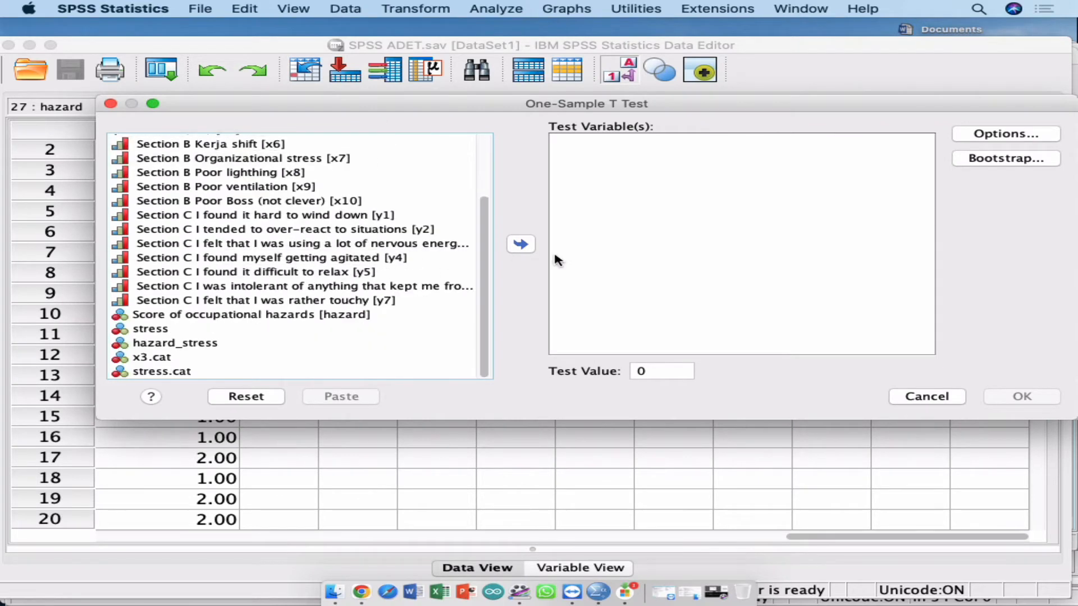
pyautogui.click(243, 331)
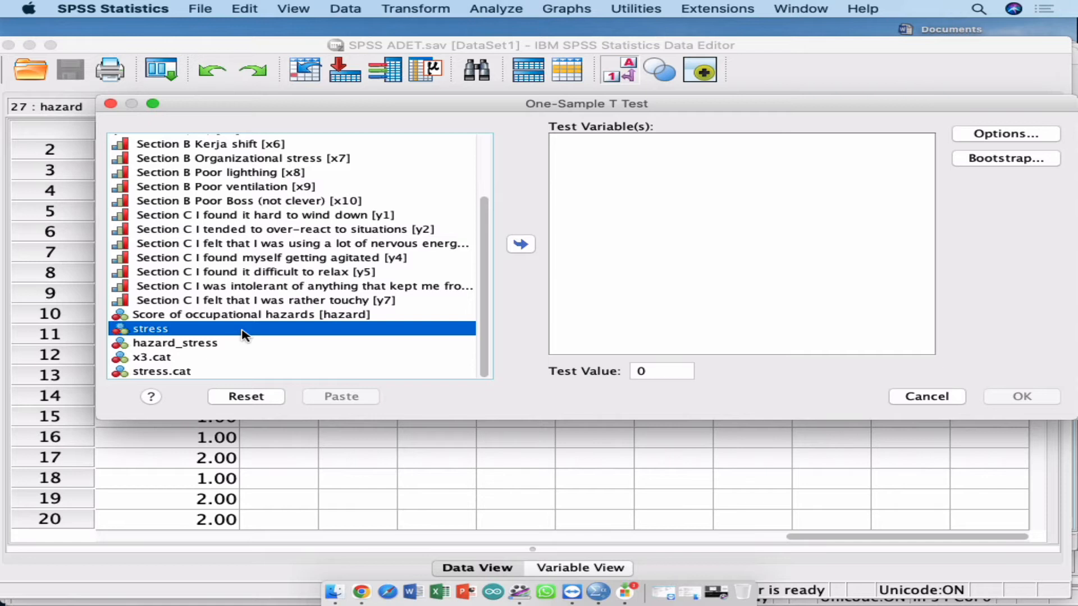
pyautogui.moveTo(243, 335); pyautogui.dragTo(297, 333)
pyautogui.click(522, 245)
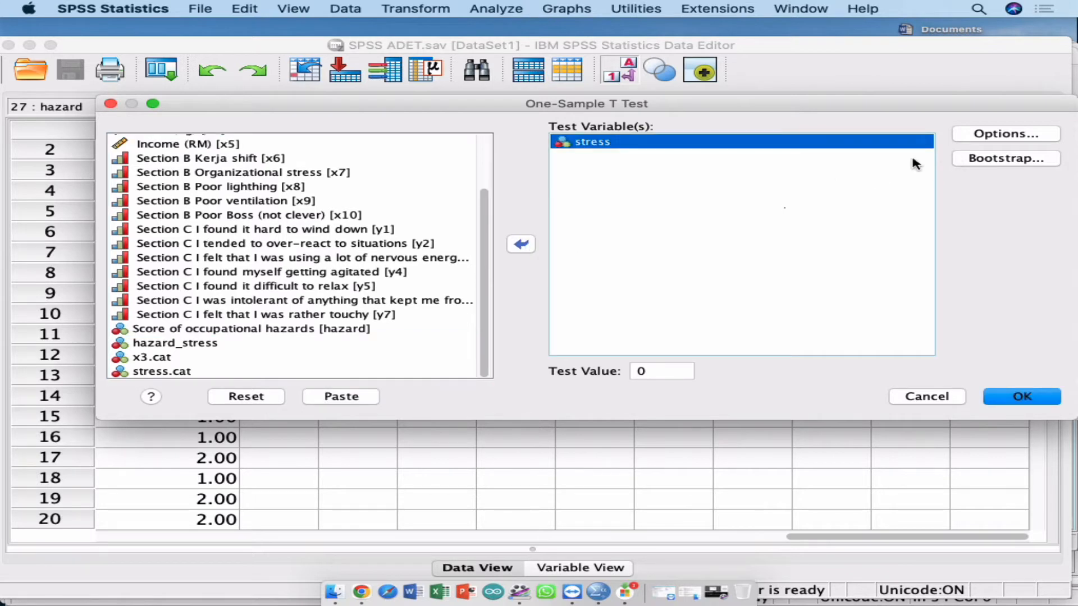
pyautogui.click(960, 139)
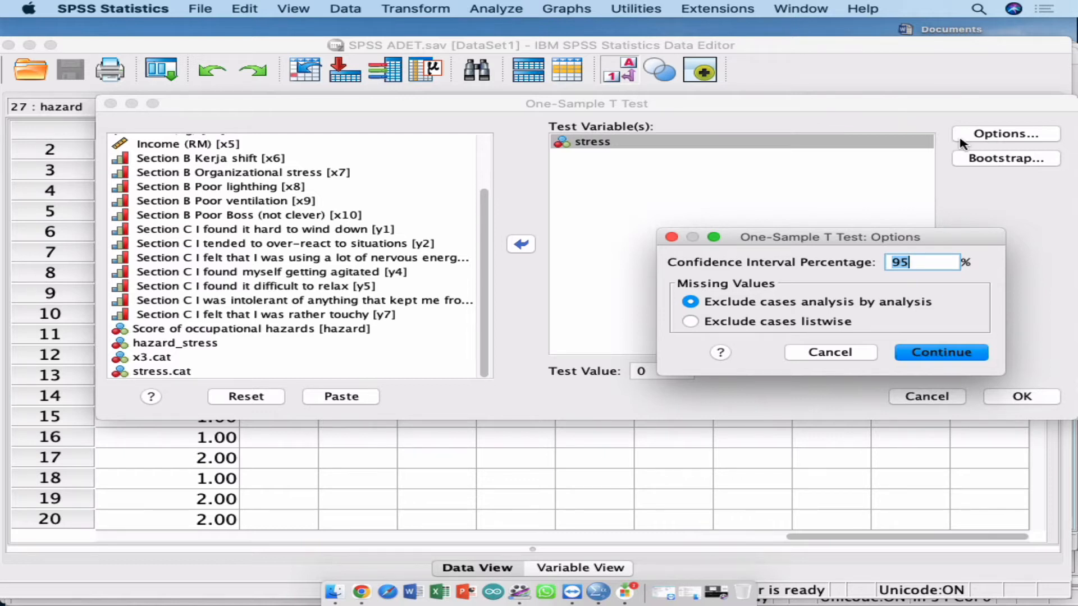
pyautogui.click(829, 353)
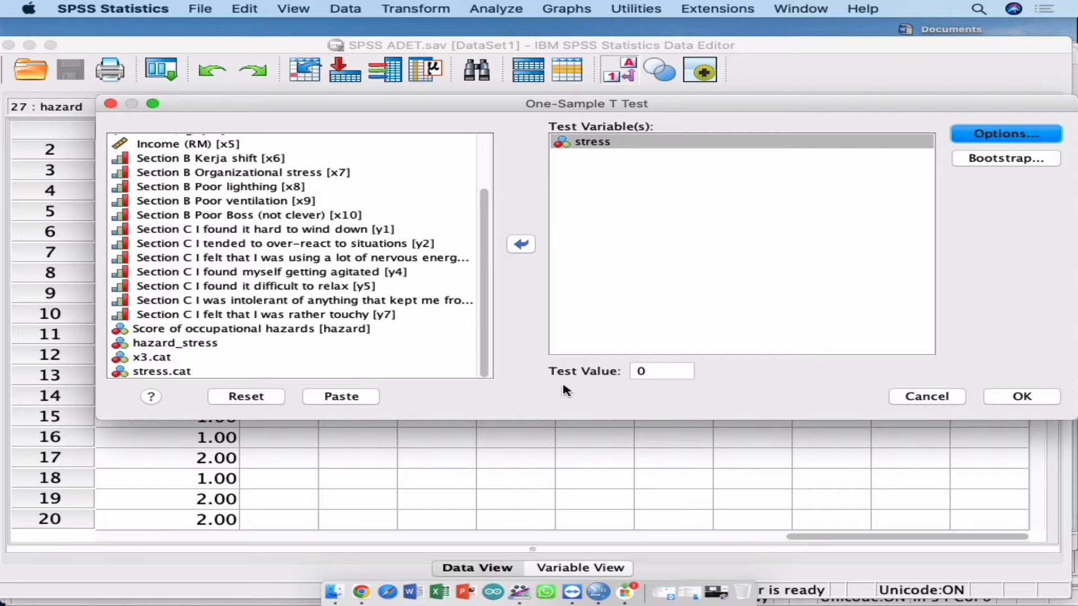
# Set the test value to 14 and paste the one-sample t-test as syntax
pyautogui.doubleClick(650, 370)
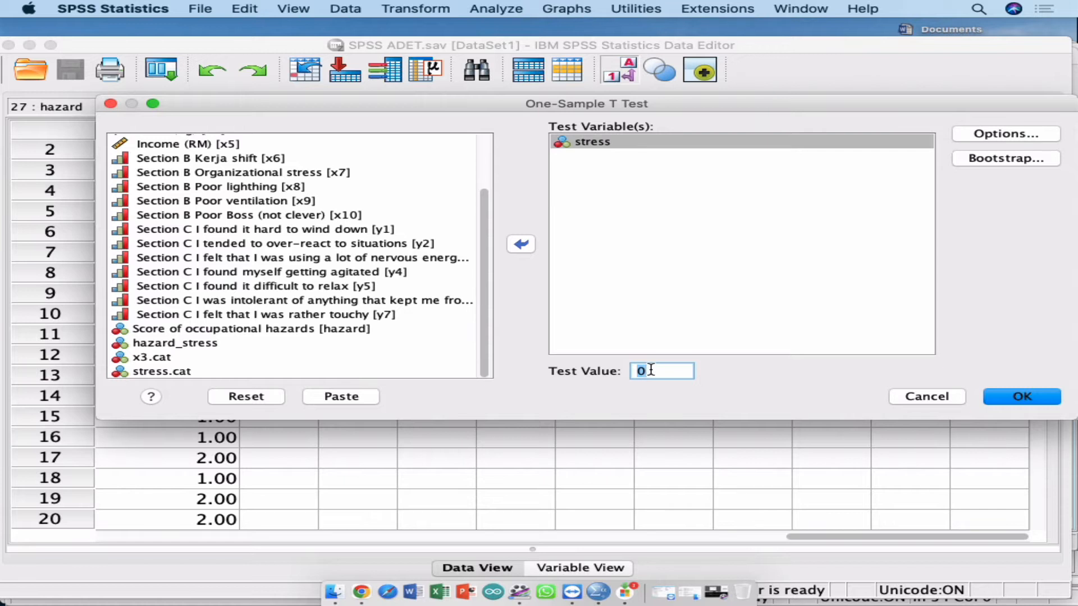
pyautogui.write('14')
pyautogui.click(625, 147)
pyautogui.click(324, 400)
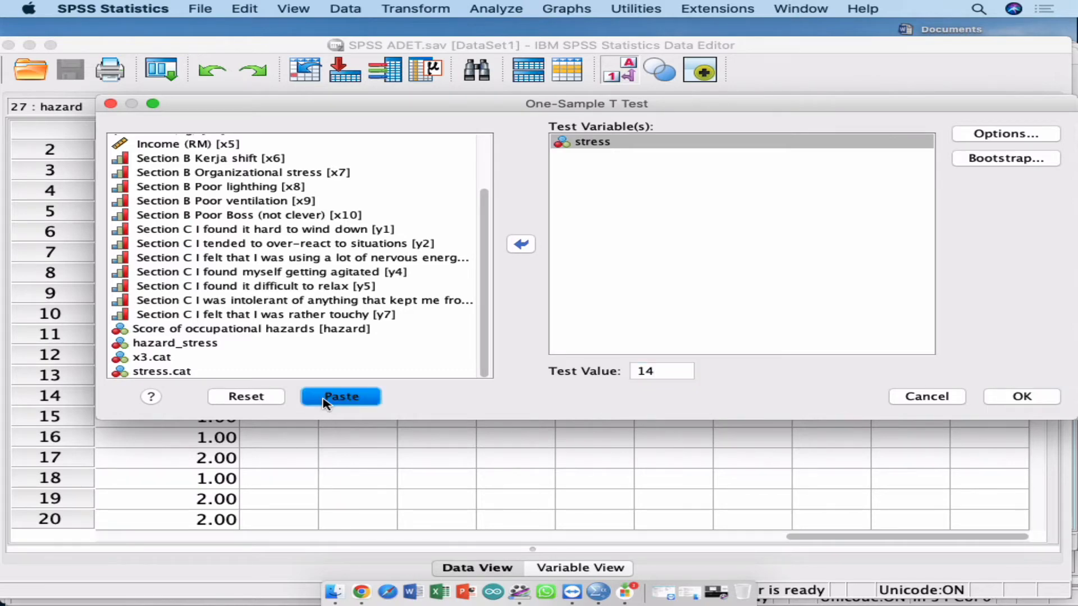
# In the syntax editor, insert the comment "//inferential" on its own line between the EXAMINE and T-TEST commands
pyautogui.hotkey('ctrl', 'Up')
pyautogui.hotkey('ctrl', 'Up')
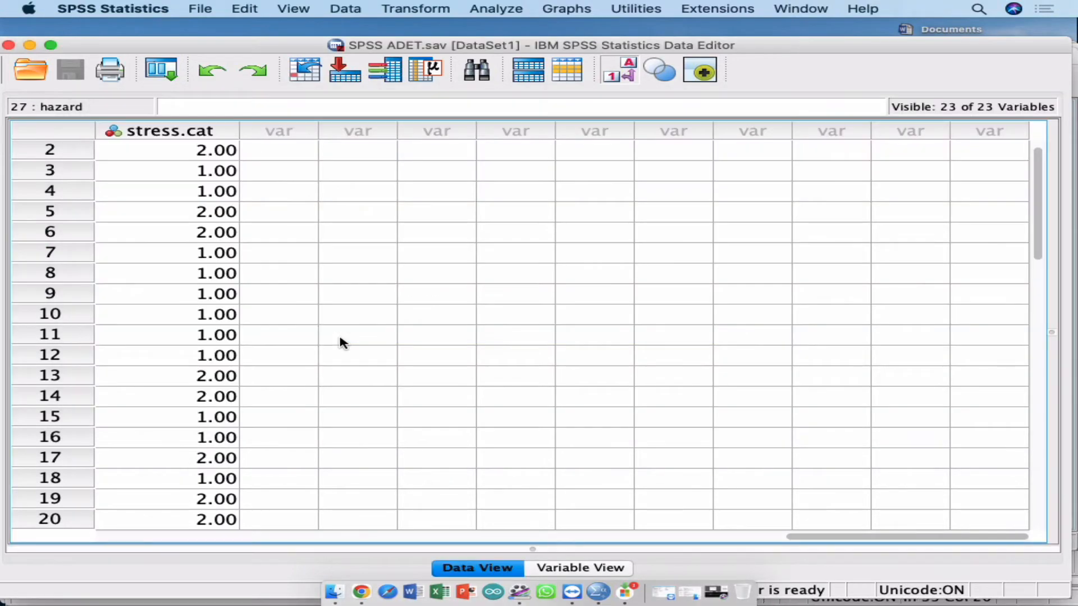
pyautogui.hotkey('ctrl', 'Up')
pyautogui.click(304, 278)
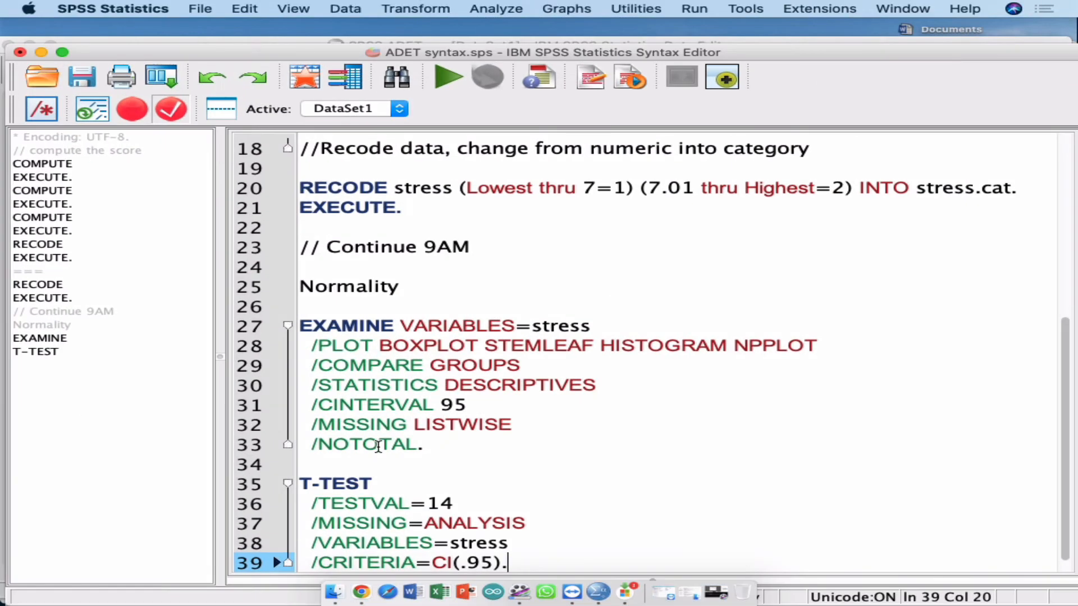
pyautogui.click(385, 462)
pyautogui.press('Return')
pyautogui.press('Return')
pyautogui.press('Up')
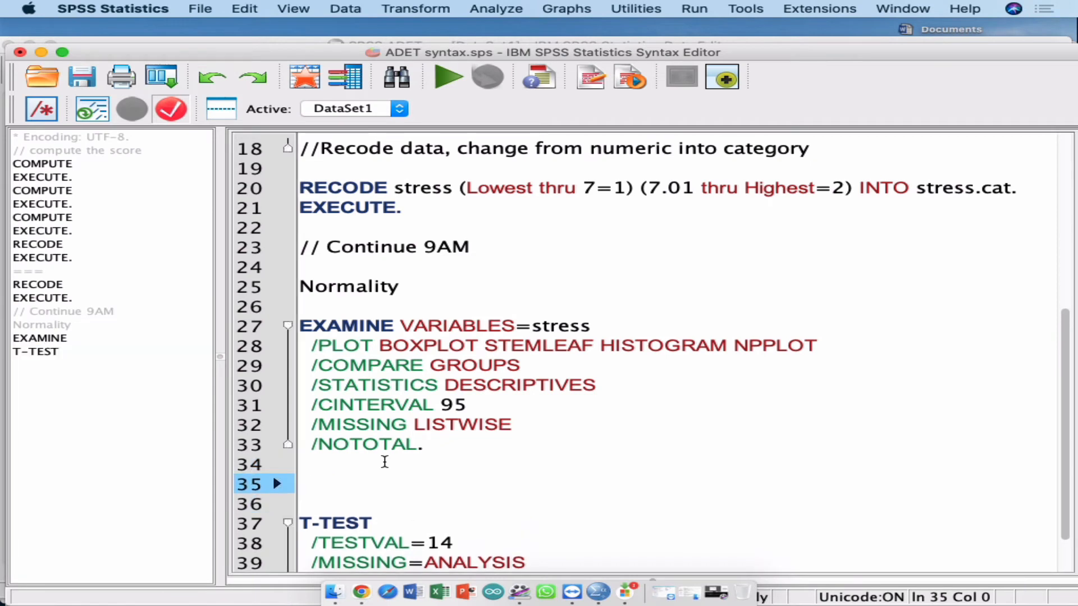
pyautogui.write('//inferential')
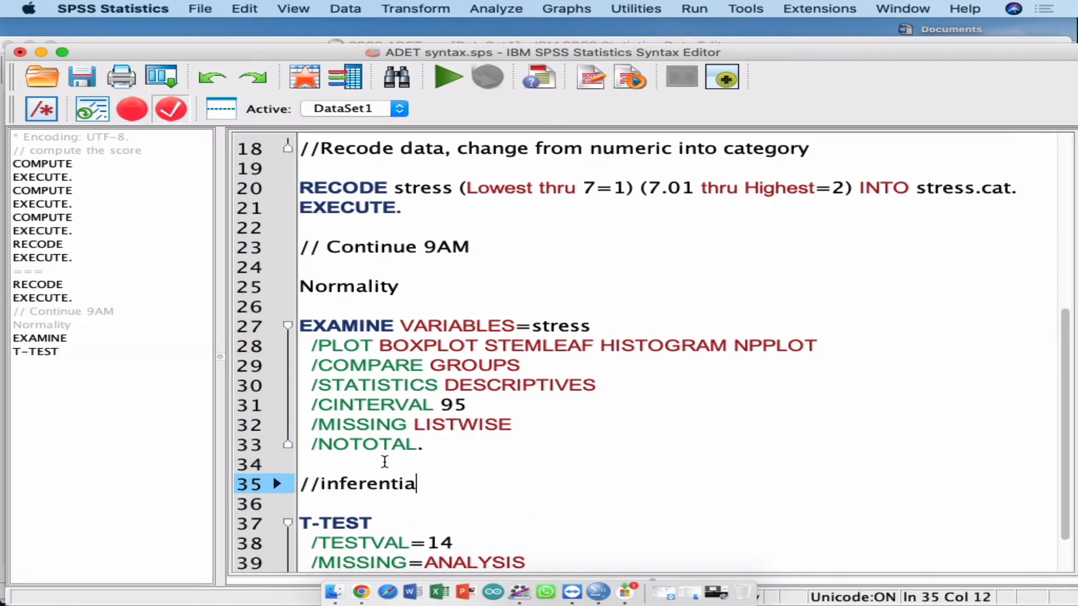
# Below the "//inferential" comment, add the note "One sample t-test - compare one group of data against the certain value"
pyautogui.press('Return')
pyautogui.press('Return')
pyautogui.write('One ')
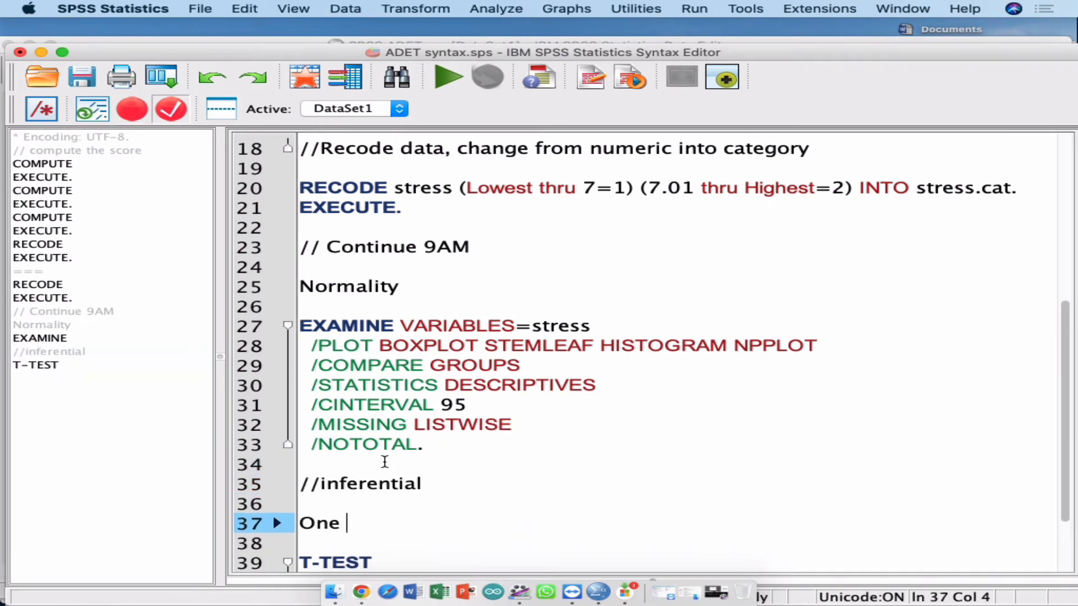
pyautogui.write('sample t-test ')
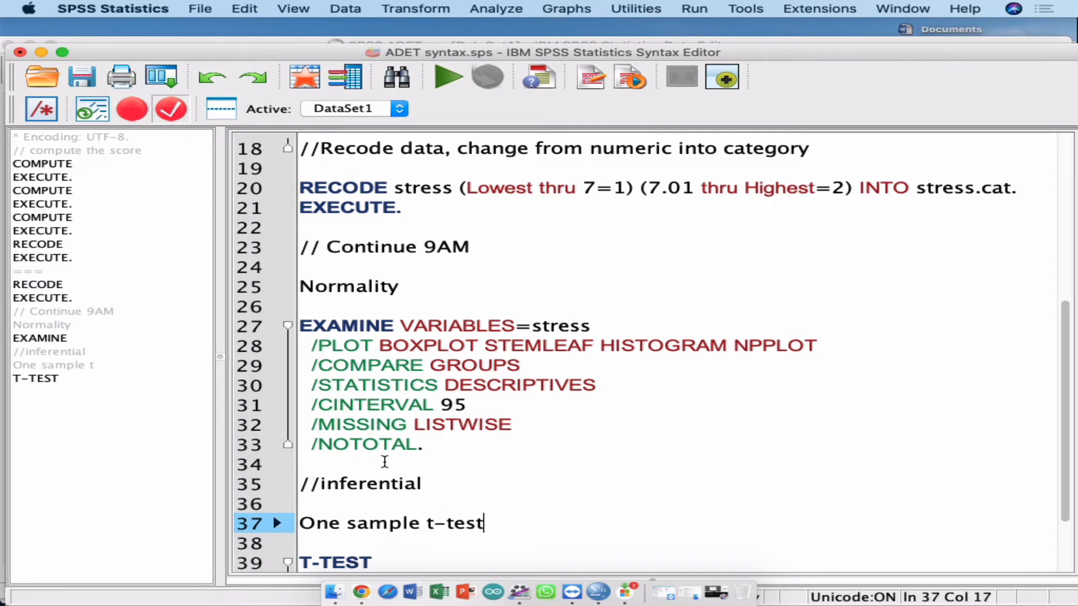
pyautogui.write('- compare ')
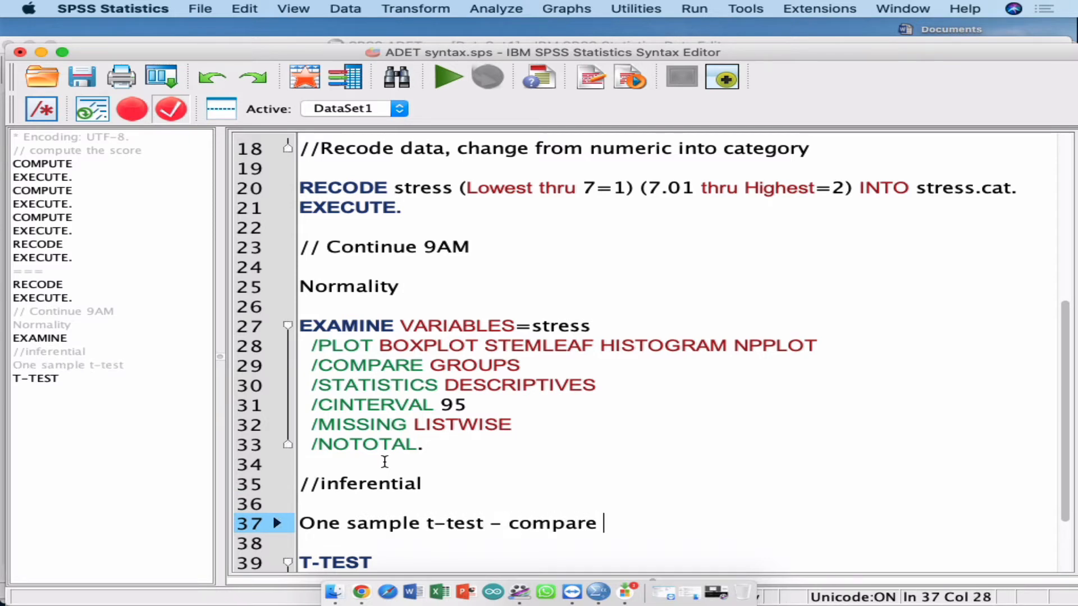
pyautogui.write('one group o')
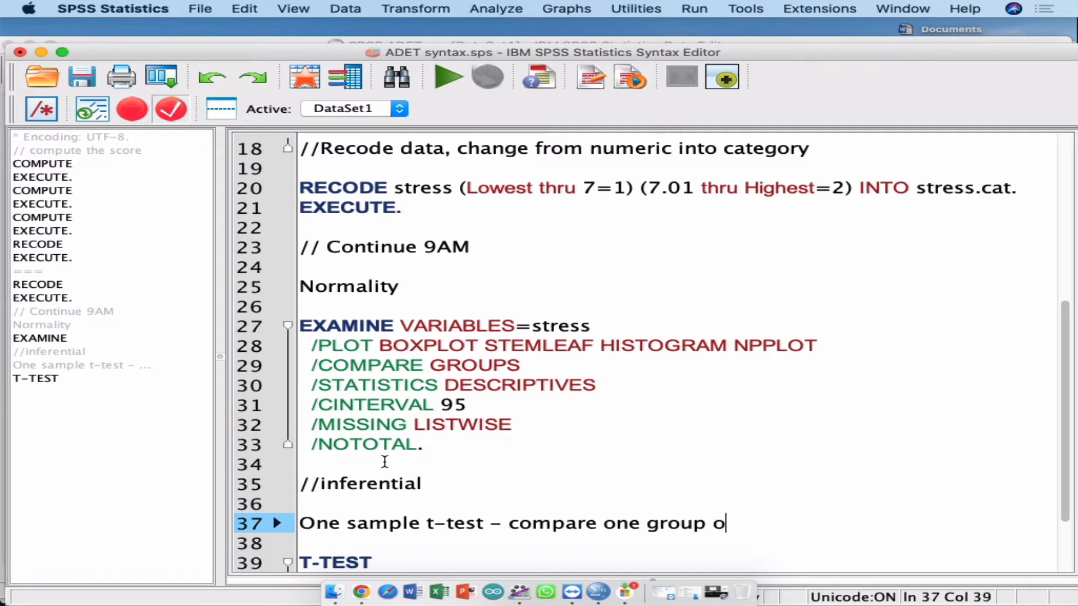
pyautogui.write('f data agains')
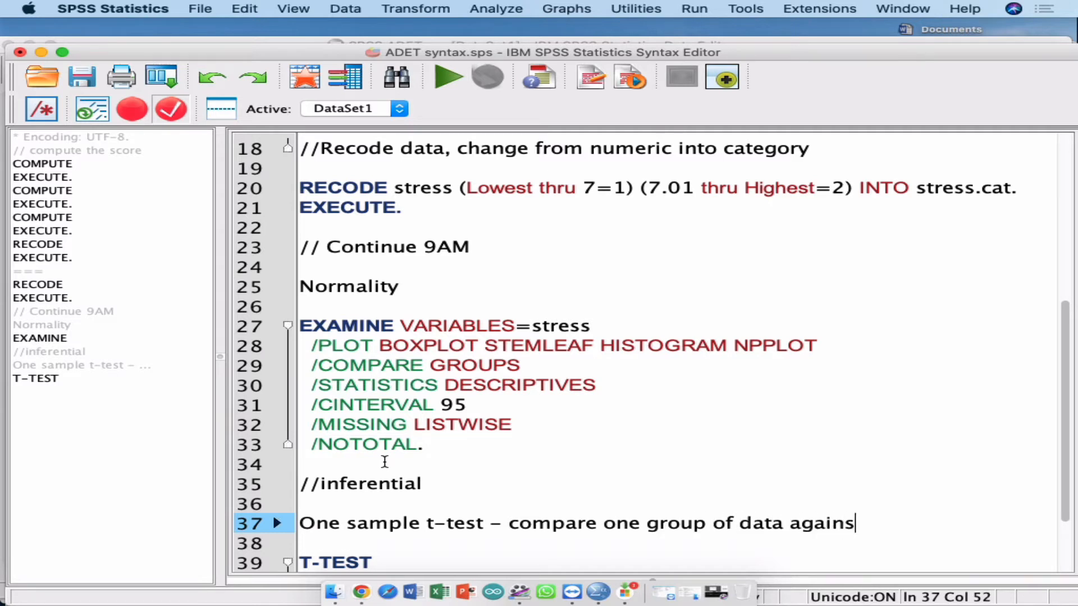
pyautogui.write('t the ce')
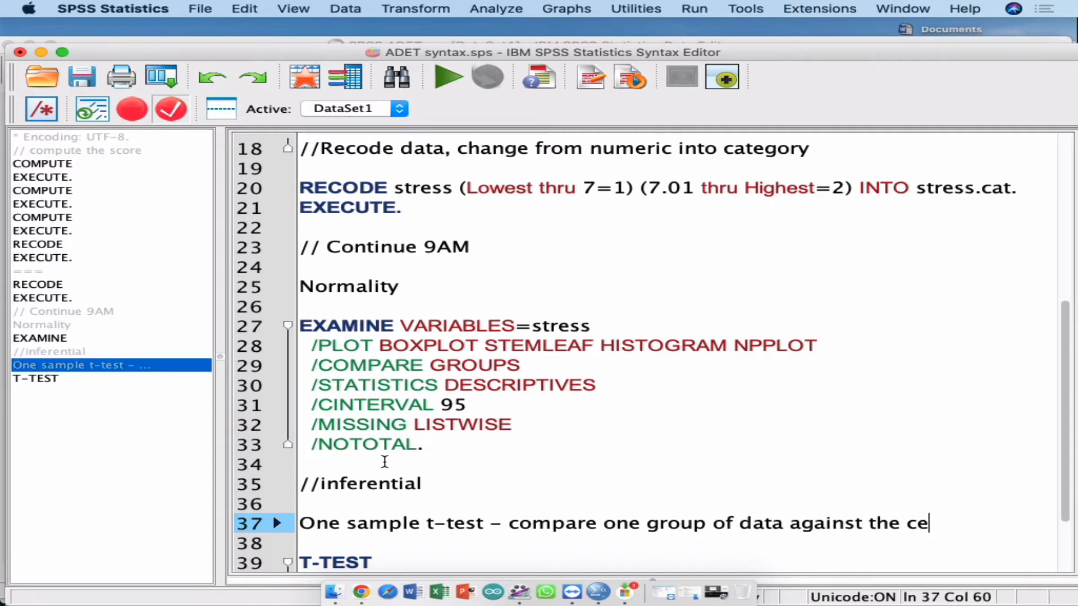
pyautogui.write('rtain value')
# Run only the T-TEST command block for stress from the syntax editor and bring its output tables fully into view
pyautogui.scroll(-3, 385, 462)
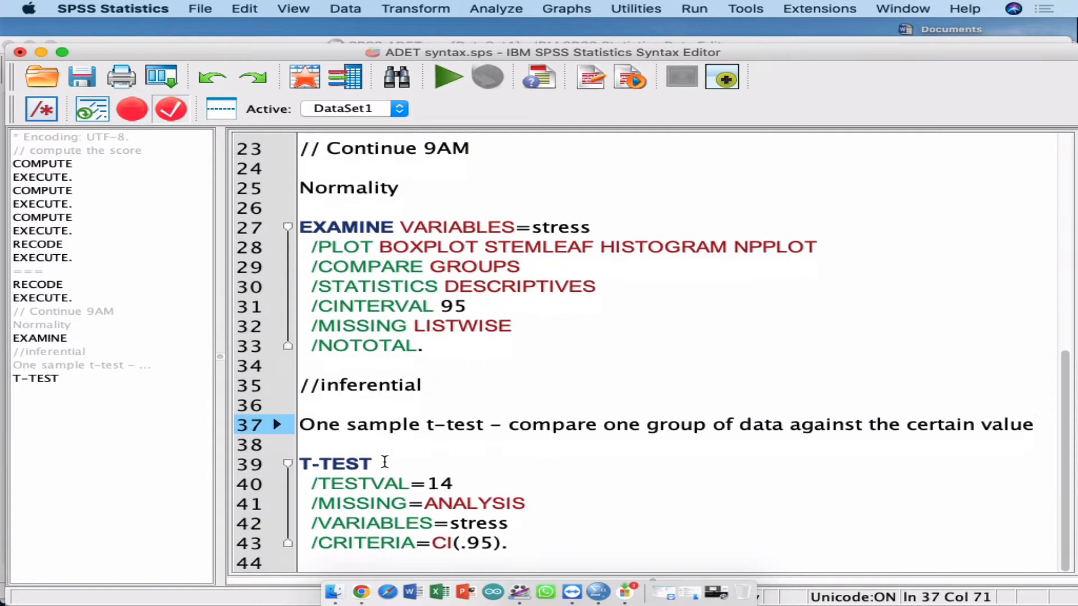
pyautogui.click(354, 456)
pyautogui.keyDown('shift'); pyautogui.click(547, 545); pyautogui.keyUp('shift')
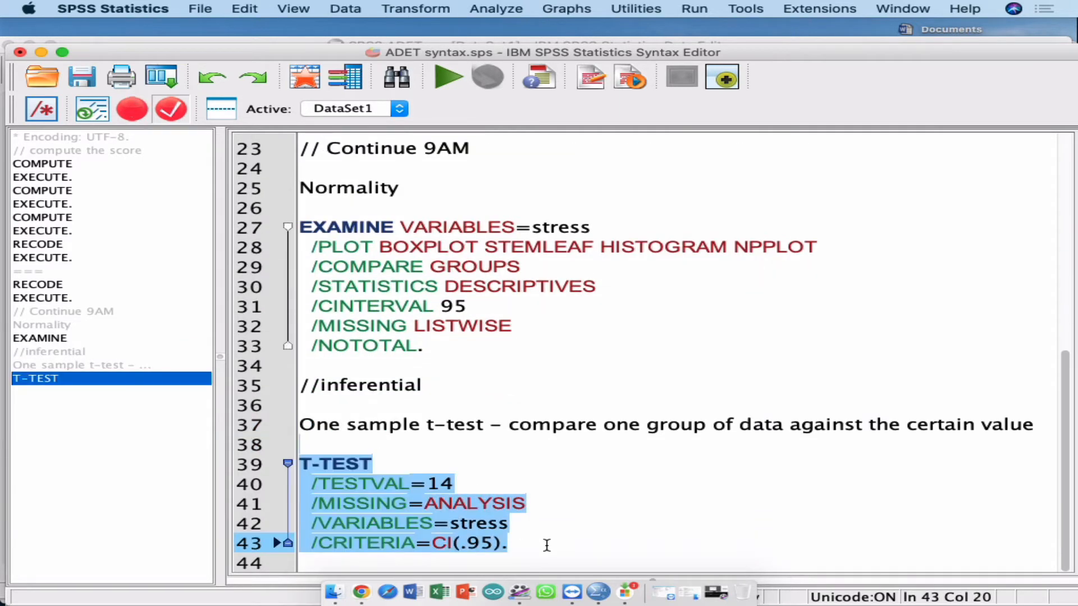
pyautogui.press('super+r')
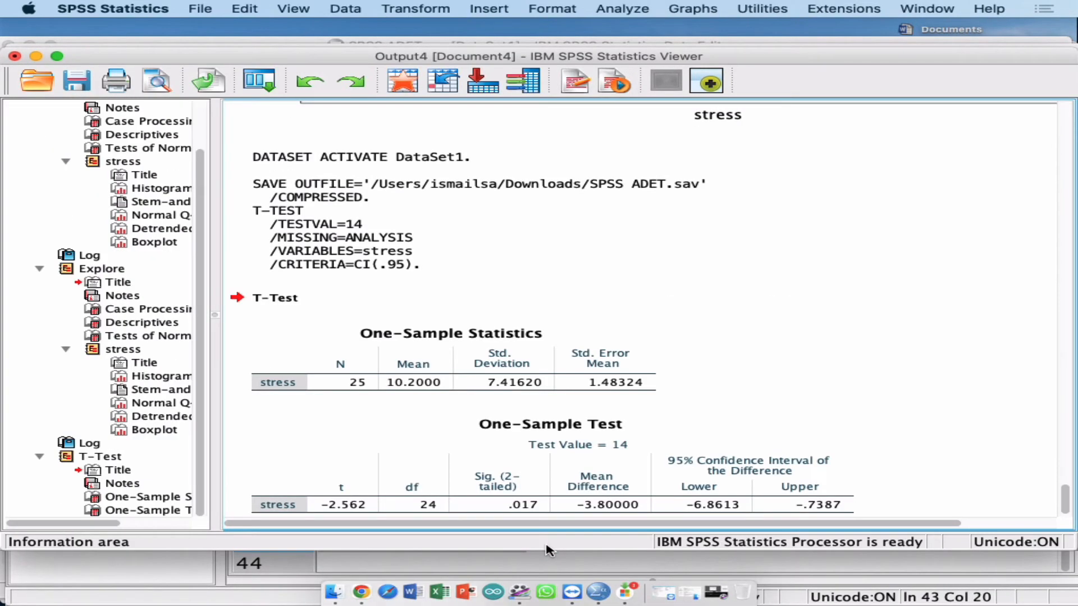
pyautogui.scroll(-1, 777, 377)
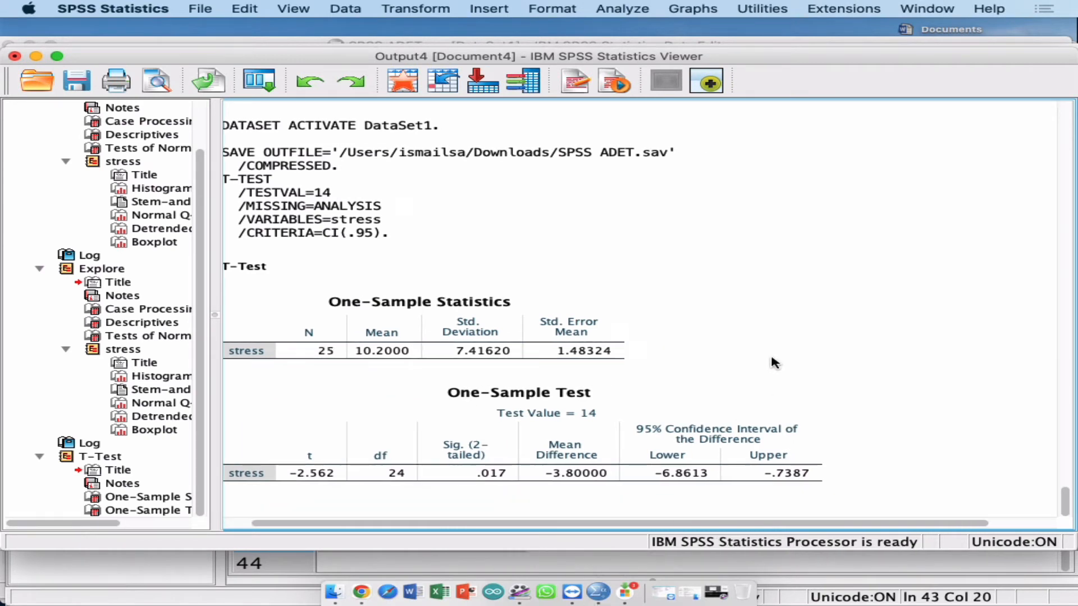
# Examine the One-Sample Statistics and One-Sample Test tables for stress and compare them with the hypotheses on the whiteboard
pyautogui.click(502, 340)
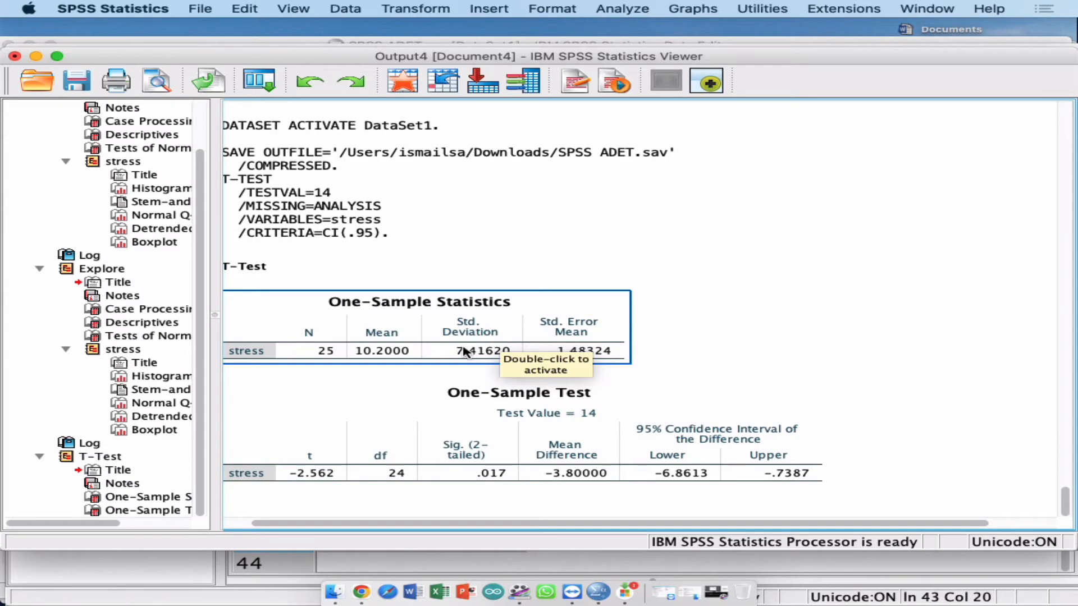
pyautogui.hotkey('ctrl', 'Up')
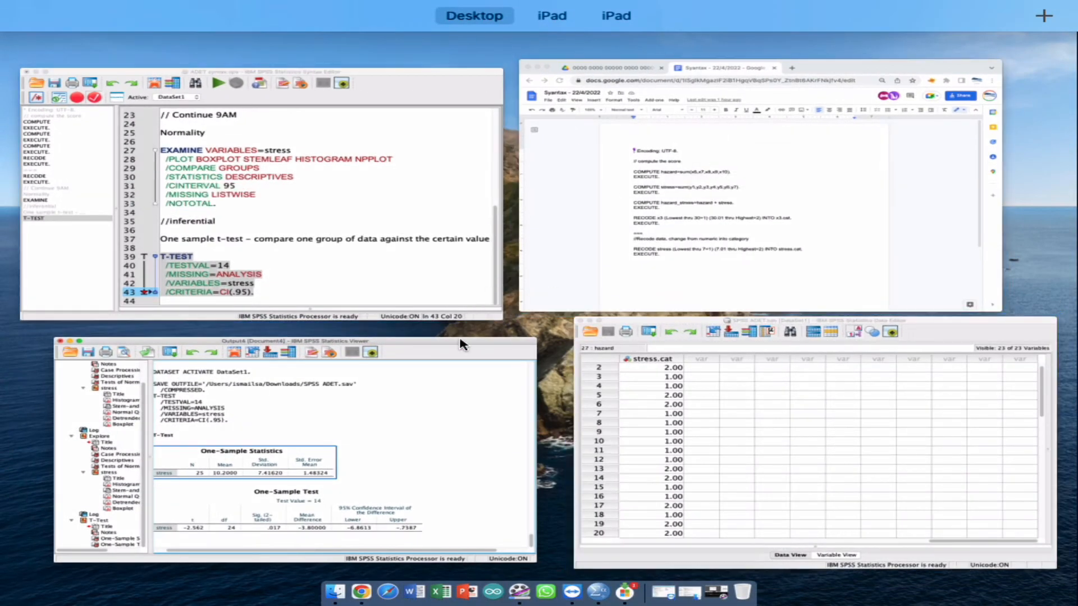
pyautogui.click(457, 405)
pyautogui.click(442, 359)
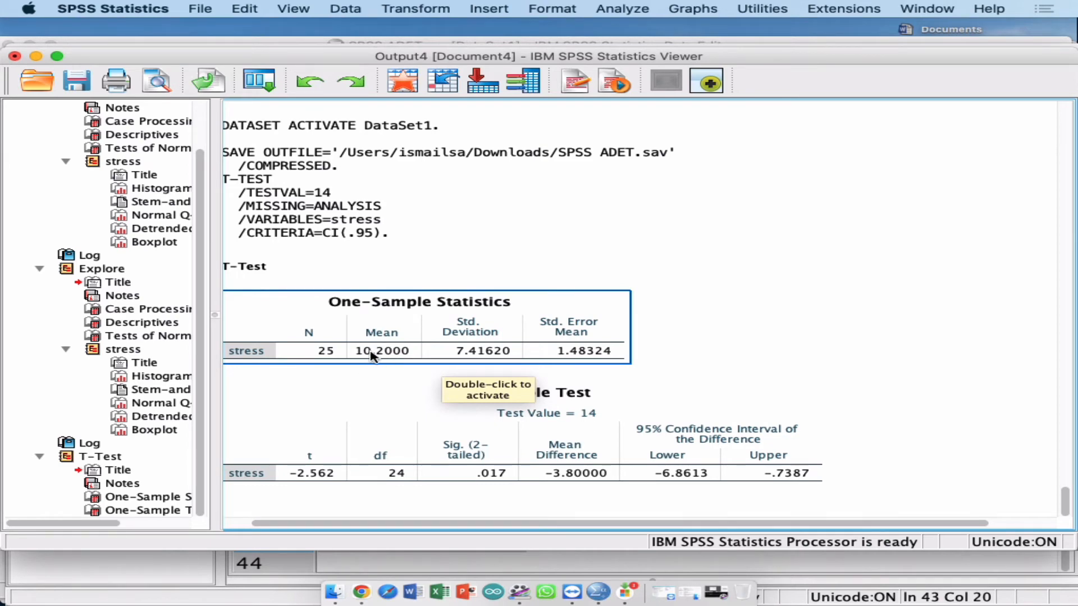
pyautogui.hotkey('ctrl', 'Right')
pyautogui.hotkey('ctrl', 'Right')
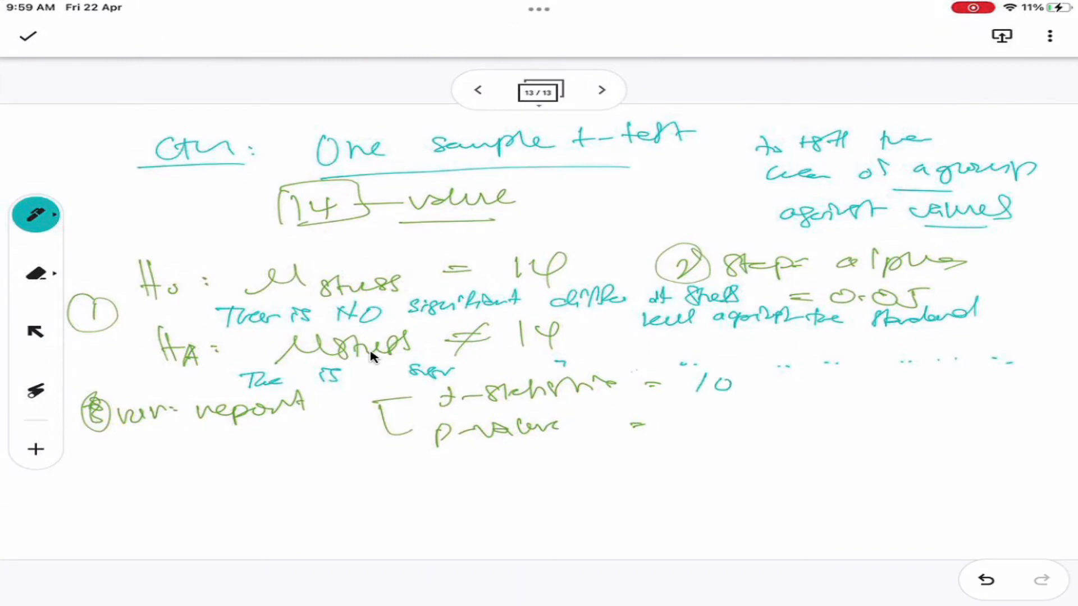
pyautogui.hotkey('ctrl', 'Left')
pyautogui.hotkey('ctrl', 'Left')
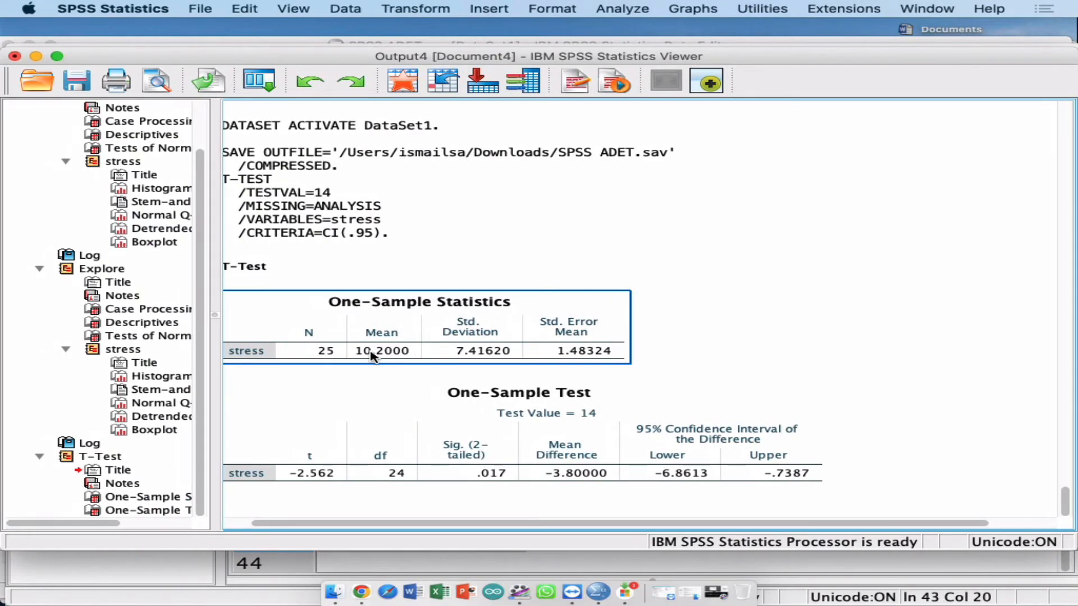
pyautogui.click(507, 423)
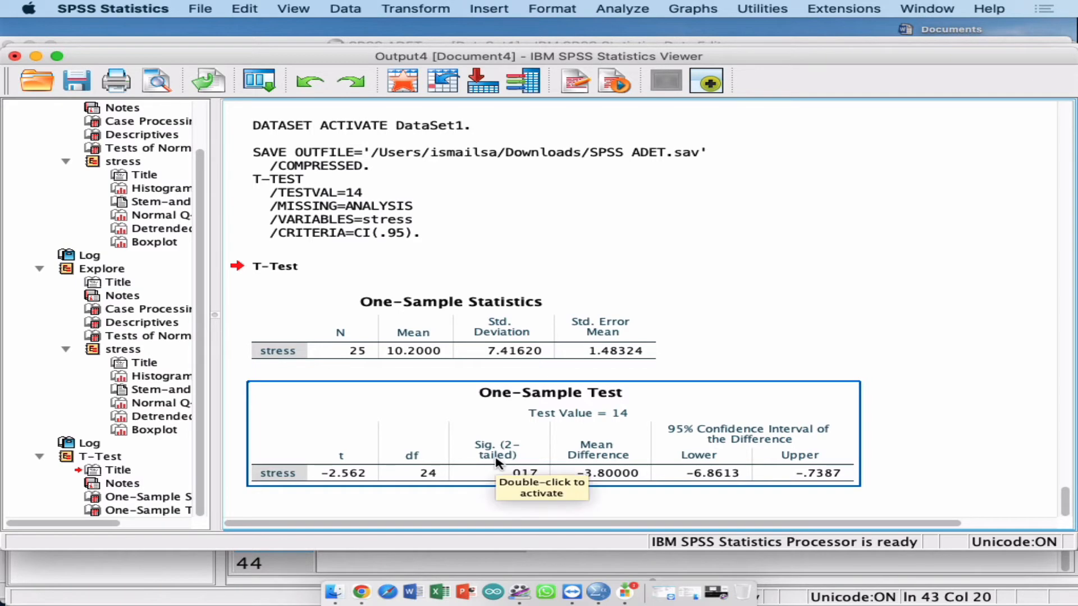
# Switch to the whiteboard's Conclusion page, insert "of" before 0.05, and start a new line with "Where the t-stat"
pyautogui.hotkey('ctrl', 'Right')
pyautogui.hotkey('ctrl', 'Right')
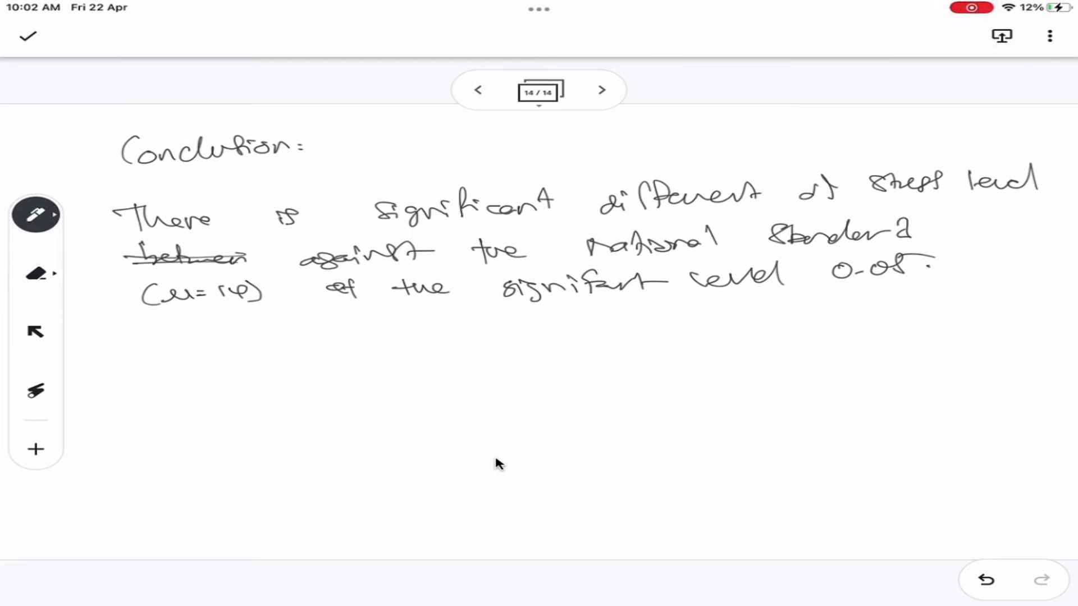
pyautogui.moveTo(807, 271)
pyautogui.mouseDown()
pyautogui.moveTo(800, 281)
pyautogui.moveTo(810, 284)
pyautogui.mouseUp()
pyautogui.moveTo(805, 275); pyautogui.dragTo(817, 274)
pyautogui.moveTo(99, 326); pyautogui.dragTo(129, 327)
pyautogui.moveTo(139, 323)
pyautogui.mouseDown()
pyautogui.moveTo(162, 340)
pyautogui.moveTo(208, 337)
pyautogui.mouseUp()
pyautogui.moveTo(227, 323); pyautogui.dragTo(232, 339)
pyautogui.moveTo(220, 330); pyautogui.dragTo(284, 330)
pyautogui.moveTo(355, 320); pyautogui.dragTo(344, 338)
pyautogui.moveTo(346, 329); pyautogui.dragTo(389, 327)
pyautogui.moveTo(405, 318)
pyautogui.mouseDown()
pyautogui.moveTo(395, 330)
pyautogui.moveTo(433, 329)
pyautogui.mouseUp()
pyautogui.moveTo(444, 314); pyautogui.dragTo(452, 321)
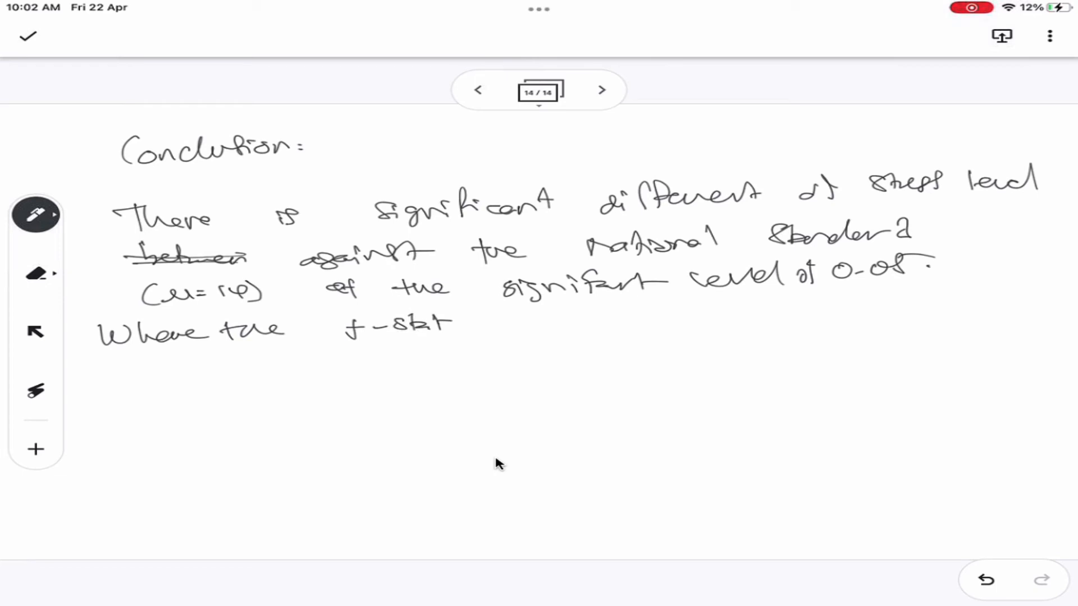
# Cross out "t-stat" and write "mean of stress" in its place
pyautogui.moveTo(354, 325); pyautogui.dragTo(445, 321)
pyautogui.moveTo(340, 334); pyautogui.dragTo(418, 328)
pyautogui.moveTo(529, 316)
pyautogui.mouseDown()
pyautogui.moveTo(510, 329)
pyautogui.moveTo(538, 330)
pyautogui.mouseUp()
pyautogui.moveTo(532, 321); pyautogui.dragTo(598, 330)
pyautogui.moveTo(401, 344)
pyautogui.mouseDown()
pyautogui.moveTo(481, 357)
pyautogui.moveTo(524, 344)
pyautogui.mouseUp()
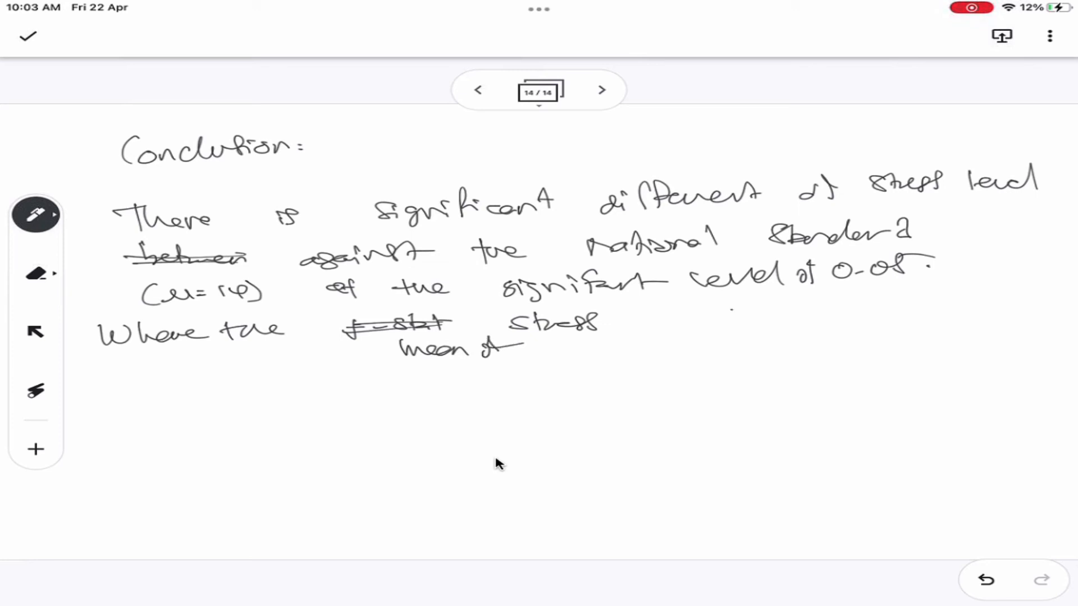
# Continue the handwritten sentence after "stress" with "= 10.19 and the"
pyautogui.moveTo(678, 322); pyautogui.dragTo(693, 321)
pyautogui.moveTo(678, 328); pyautogui.dragTo(695, 327)
pyautogui.moveTo(755, 309); pyautogui.dragTo(754, 328)
pyautogui.moveTo(774, 311); pyautogui.dragTo(812, 324)
pyautogui.click(798, 320)
pyautogui.moveTo(846, 306)
pyautogui.mouseDown()
pyautogui.moveTo(833, 306)
pyautogui.moveTo(851, 321)
pyautogui.mouseUp()
pyautogui.moveTo(921, 317)
pyautogui.mouseDown()
pyautogui.moveTo(924, 325)
pyautogui.moveTo(955, 308)
pyautogui.moveTo(954, 321)
pyautogui.mouseUp()
pyautogui.moveTo(983, 303)
pyautogui.mouseDown()
pyautogui.moveTo(980, 323)
pyautogui.moveTo(995, 315)
pyautogui.mouseUp()
pyautogui.moveTo(993, 309); pyautogui.dragTo(1036, 320)
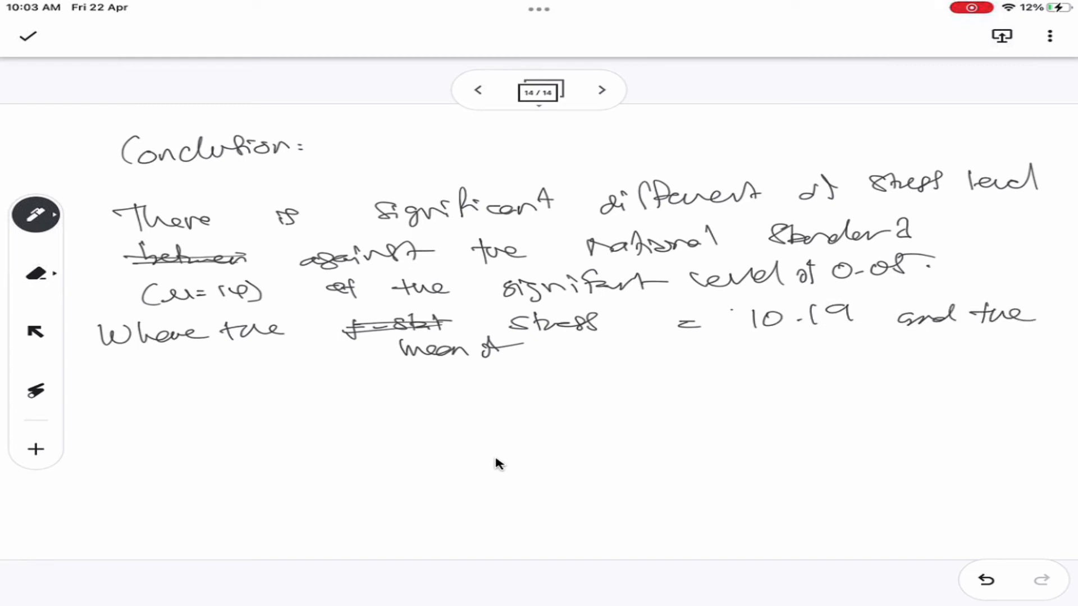
# Double-underline the handwritten 10.19 and cross out "and the"
pyautogui.moveTo(742, 340)
pyautogui.mouseDown()
pyautogui.moveTo(824, 339)
pyautogui.moveTo(809, 345)
pyautogui.mouseUp()
pyautogui.moveTo(899, 323); pyautogui.dragTo(1009, 313)
pyautogui.moveTo(895, 321); pyautogui.dragTo(1023, 319)
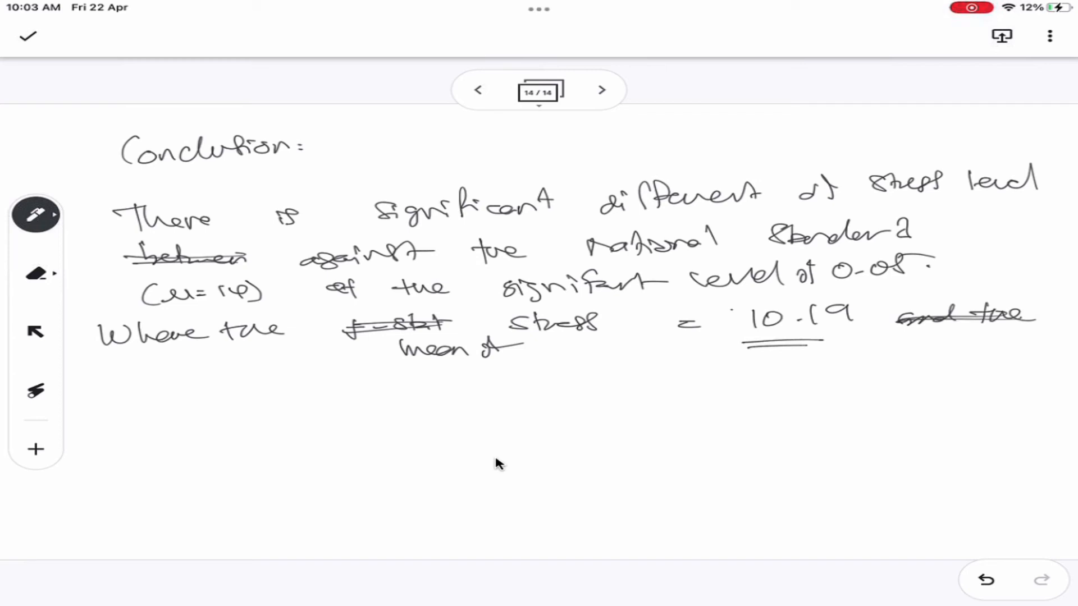
# Write "(t-stat = ?)" in parentheses at the start of the next line of the conclusion
pyautogui.moveTo(144, 375)
pyautogui.mouseDown()
pyautogui.moveTo(129, 398)
pyautogui.moveTo(170, 388)
pyautogui.mouseUp()
pyautogui.moveTo(191, 375)
pyautogui.mouseDown()
pyautogui.moveTo(180, 392)
pyautogui.moveTo(202, 394)
pyautogui.mouseUp()
pyautogui.moveTo(198, 385); pyautogui.dragTo(276, 385)
pyautogui.moveTo(276, 390); pyautogui.dragTo(287, 399)
pyautogui.moveTo(114, 367); pyautogui.dragTo(112, 406)
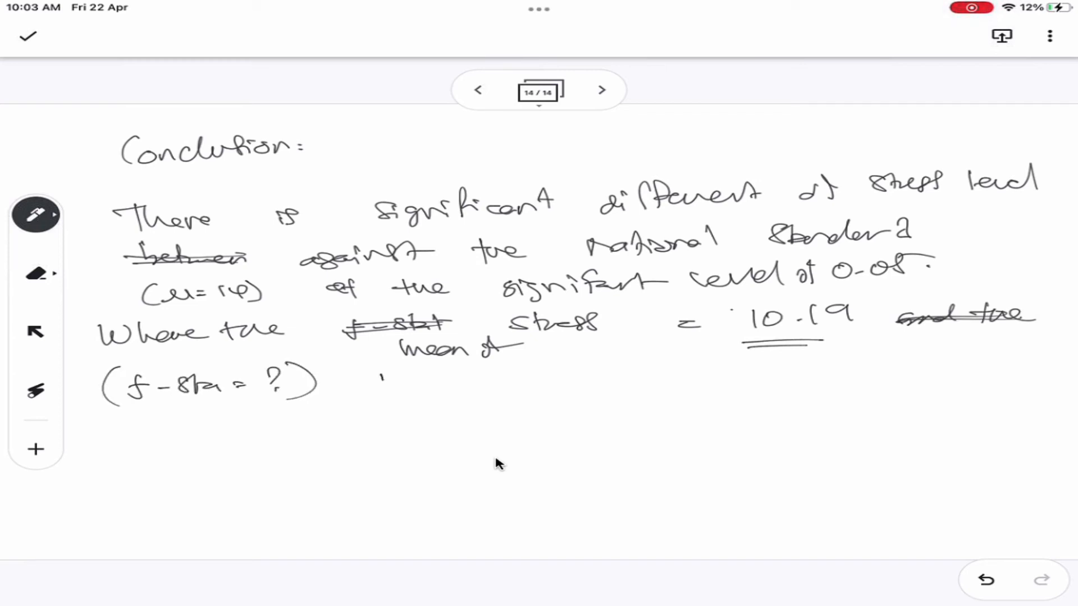
# Write "(p-value = ?)" in parentheses beside the t-statistic placeholder
pyautogui.moveTo(382, 377); pyautogui.dragTo(382, 402)
pyautogui.moveTo(382, 380)
pyautogui.mouseDown()
pyautogui.moveTo(396, 390)
pyautogui.moveTo(432, 376)
pyautogui.moveTo(414, 388)
pyautogui.mouseUp()
pyautogui.moveTo(435, 383); pyautogui.dragTo(456, 393)
pyautogui.moveTo(460, 385); pyautogui.dragTo(533, 382)
pyautogui.moveTo(550, 372); pyautogui.dragTo(562, 388)
pyautogui.moveTo(591, 350); pyautogui.dragTo(604, 393)
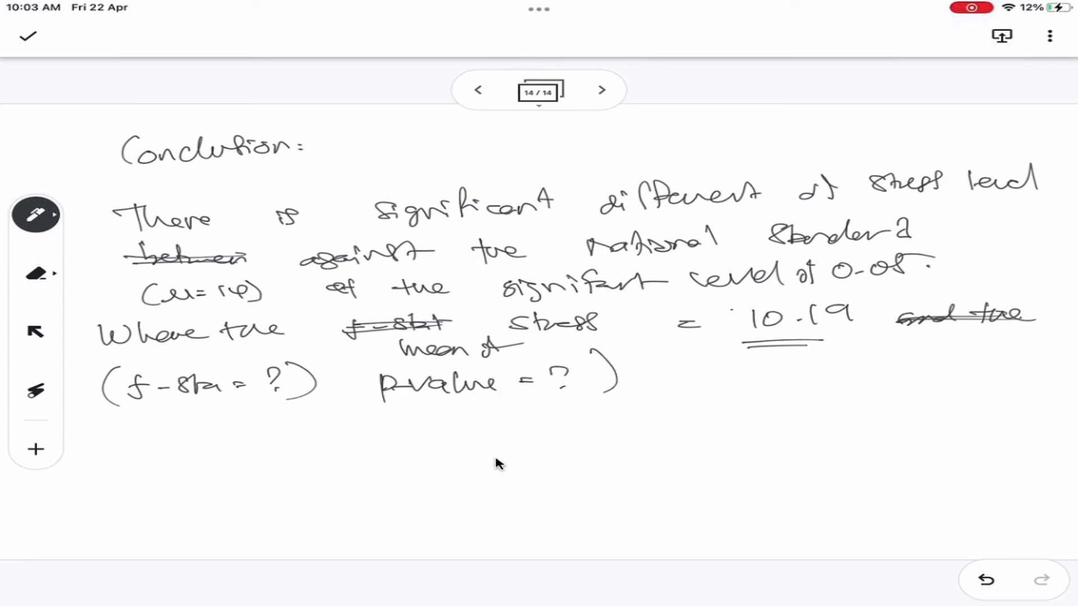
pyautogui.moveTo(366, 356); pyautogui.dragTo(380, 399)
# Add a comma after the p-value placeholder and continue the sentence with "which indicates the mean"
pyautogui.moveTo(668, 386); pyautogui.dragTo(648, 409)
pyautogui.moveTo(717, 376); pyautogui.dragTo(836, 382)
pyautogui.moveTo(861, 376)
pyautogui.mouseDown()
pyautogui.moveTo(959, 359)
pyautogui.moveTo(999, 375)
pyautogui.mouseUp()
pyautogui.moveTo(108, 418)
pyautogui.mouseDown()
pyautogui.moveTo(100, 444)
pyautogui.moveTo(118, 432)
pyautogui.mouseUp()
pyautogui.moveTo(111, 435); pyautogui.dragTo(138, 440)
pyautogui.moveTo(197, 437); pyautogui.dragTo(286, 444)
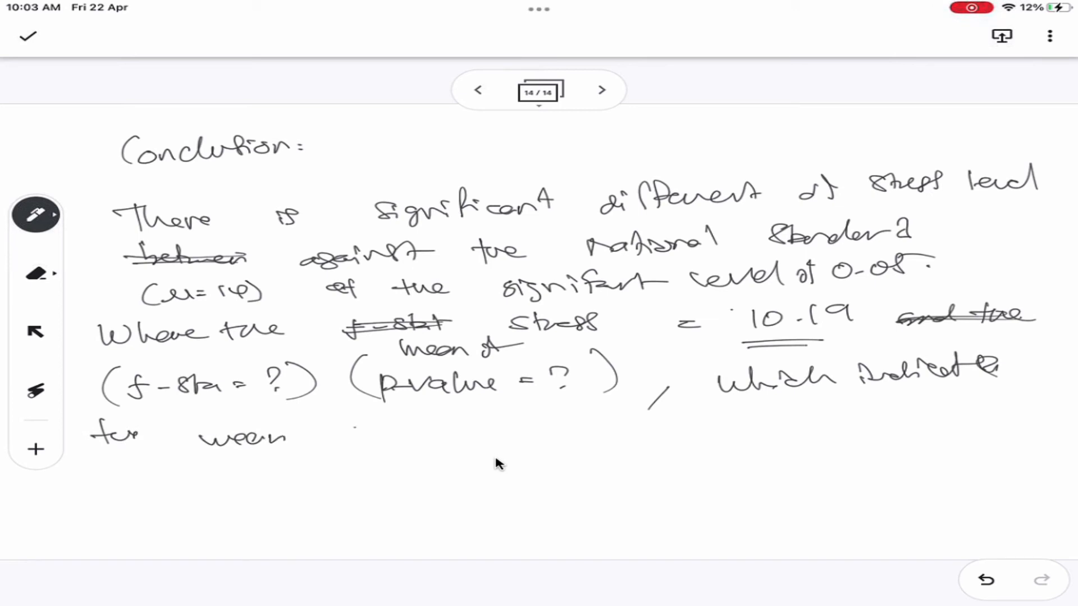
# Finish the handwritten sentence with "lower than the national standard"
pyautogui.moveTo(359, 426); pyautogui.dragTo(357, 445)
pyautogui.moveTo(372, 437); pyautogui.dragTo(510, 441)
pyautogui.moveTo(520, 427); pyautogui.dragTo(572, 433)
pyautogui.moveTo(627, 426); pyautogui.dragTo(691, 435)
pyautogui.moveTo(742, 427)
pyautogui.mouseDown()
pyautogui.moveTo(778, 409)
pyautogui.moveTo(844, 419)
pyautogui.moveTo(850, 405)
pyautogui.mouseUp()
pyautogui.moveTo(851, 403)
pyautogui.mouseDown()
pyautogui.moveTo(851, 424)
pyautogui.moveTo(1027, 407)
pyautogui.moveTo(1040, 386)
pyautogui.mouseUp()
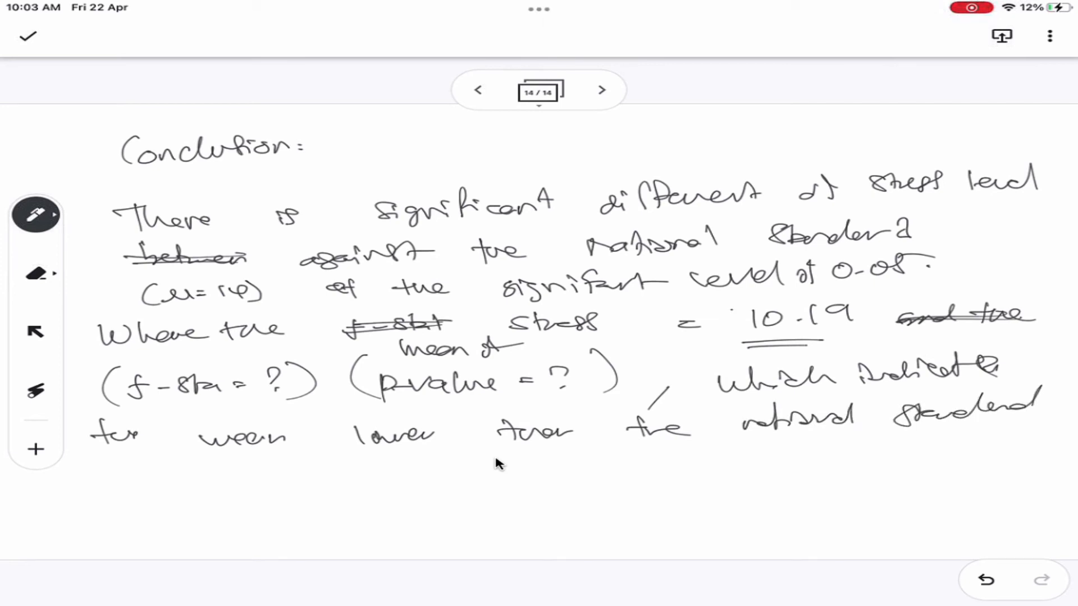
# Switch to the teal pen, underline and bracket the first conclusion sentence, and draw a brace beside the last two lines
pyautogui.click(35, 215)
pyautogui.click(180, 262)
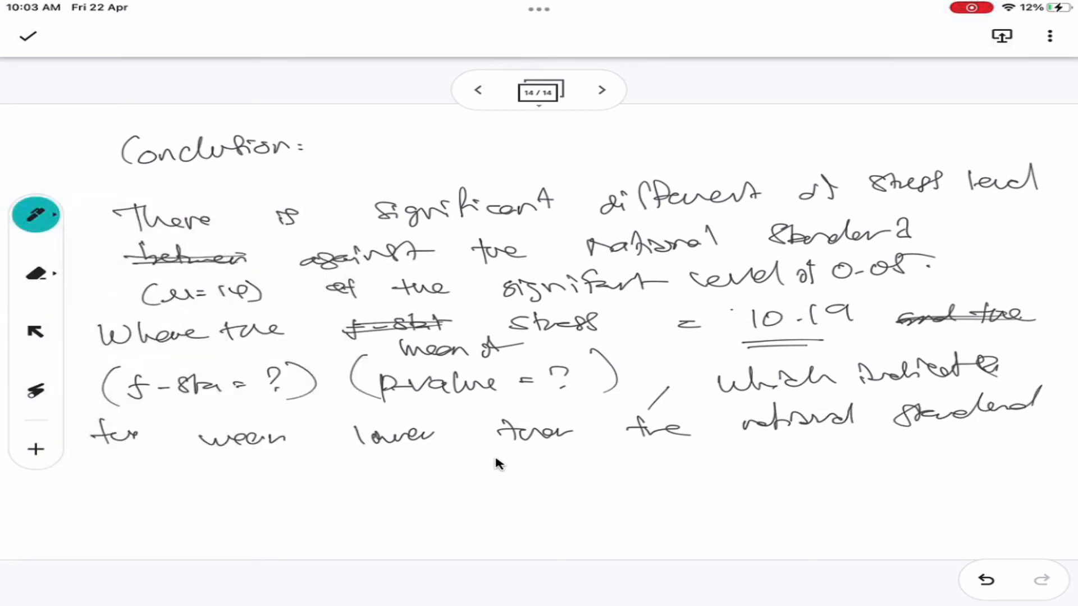
pyautogui.moveTo(943, 246)
pyautogui.mouseDown()
pyautogui.moveTo(968, 244)
pyautogui.moveTo(934, 285)
pyautogui.mouseUp()
pyautogui.moveTo(176, 314); pyautogui.dragTo(854, 297)
pyautogui.moveTo(288, 280); pyautogui.dragTo(691, 269)
pyautogui.moveTo(229, 245); pyautogui.dragTo(716, 226)
pyautogui.moveTo(77, 358)
pyautogui.mouseDown()
pyautogui.moveTo(68, 400)
pyautogui.moveTo(107, 442)
pyautogui.mouseUp()
# Write an underlined "MD" below the brace, underline 10.19 in teal, and mark the end of the last sentence
pyautogui.moveTo(44, 494); pyautogui.dragTo(83, 493)
pyautogui.moveTo(87, 494); pyautogui.dragTo(105, 498)
pyautogui.moveTo(34, 507)
pyautogui.mouseDown()
pyautogui.moveTo(108, 503)
pyautogui.moveTo(87, 508)
pyautogui.mouseUp()
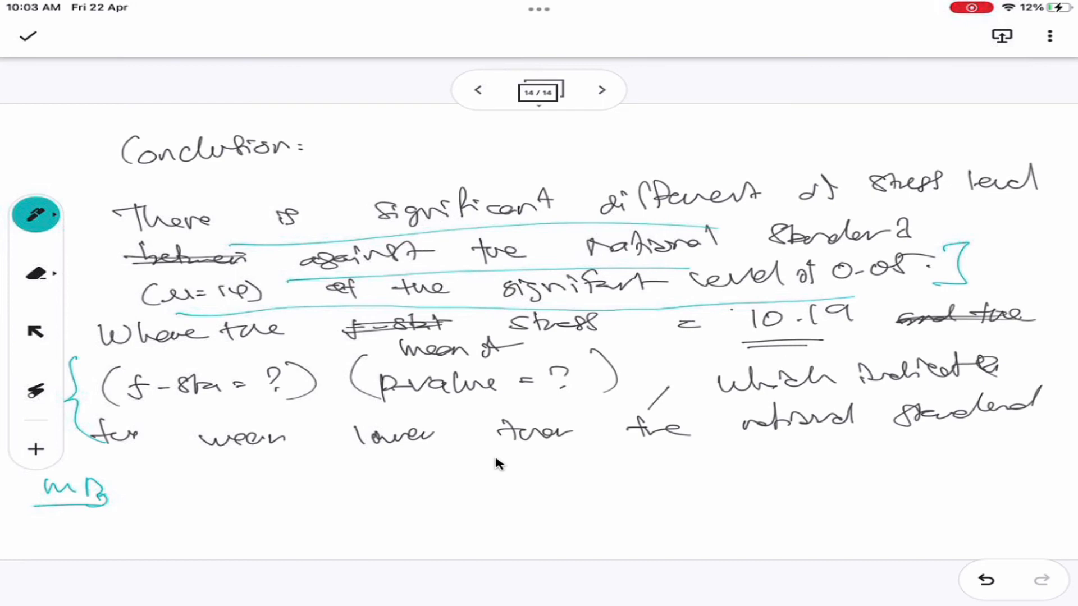
pyautogui.moveTo(736, 343)
pyautogui.mouseDown()
pyautogui.moveTo(843, 338)
pyautogui.moveTo(825, 346)
pyautogui.mouseUp()
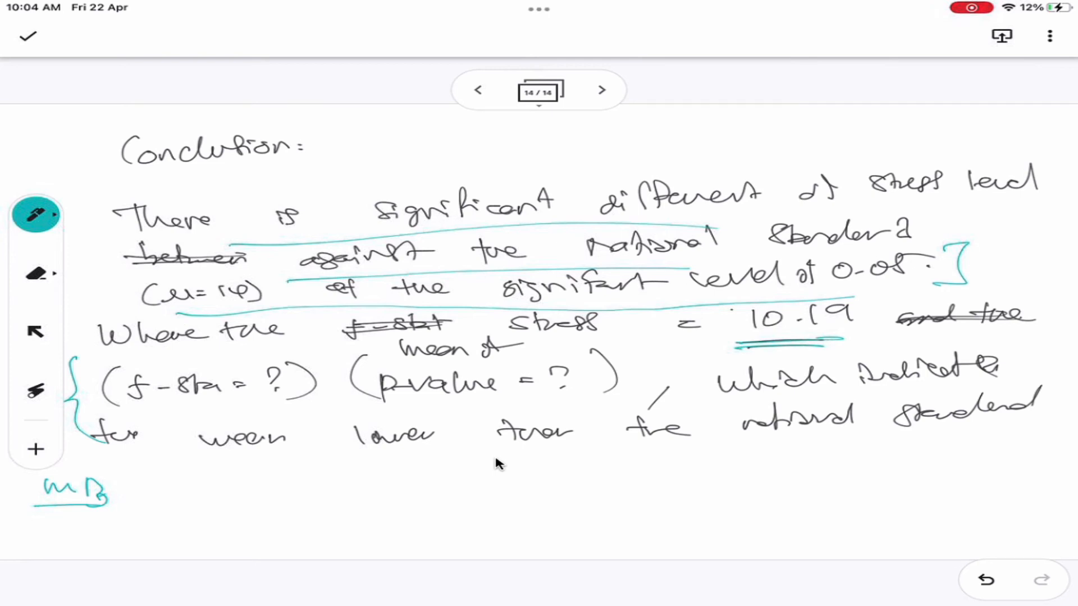
pyautogui.moveTo(1009, 427); pyautogui.dragTo(1019, 426)
# Switch back to the SPSS output viewer and review the One-Sample Statistics table for stress
pyautogui.hotkey('ctrl', 'Left')
pyautogui.hotkey('ctrl', 'Left')
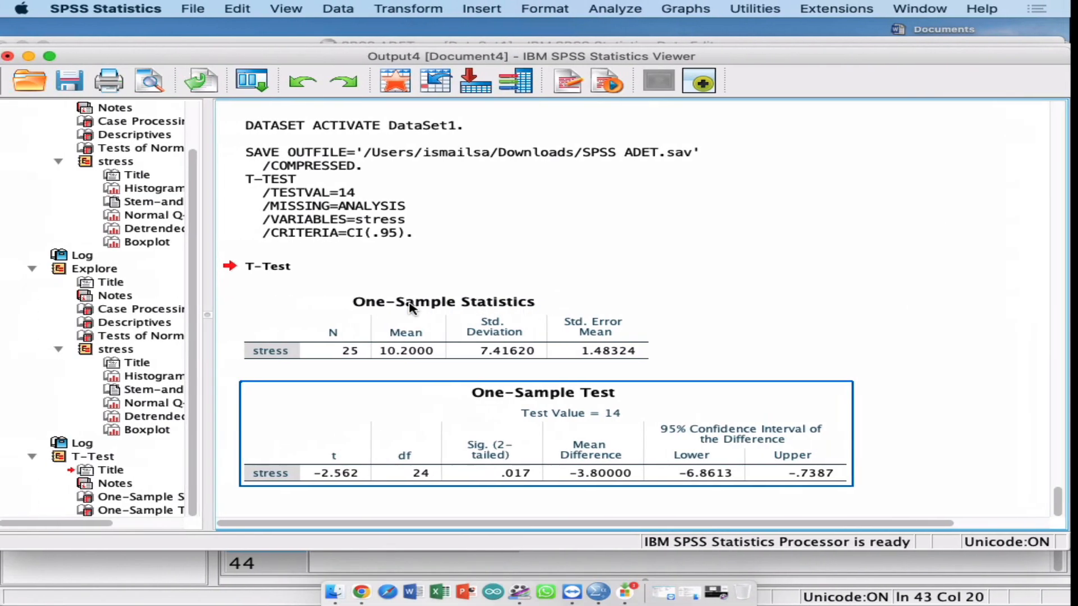
pyautogui.click(410, 304)
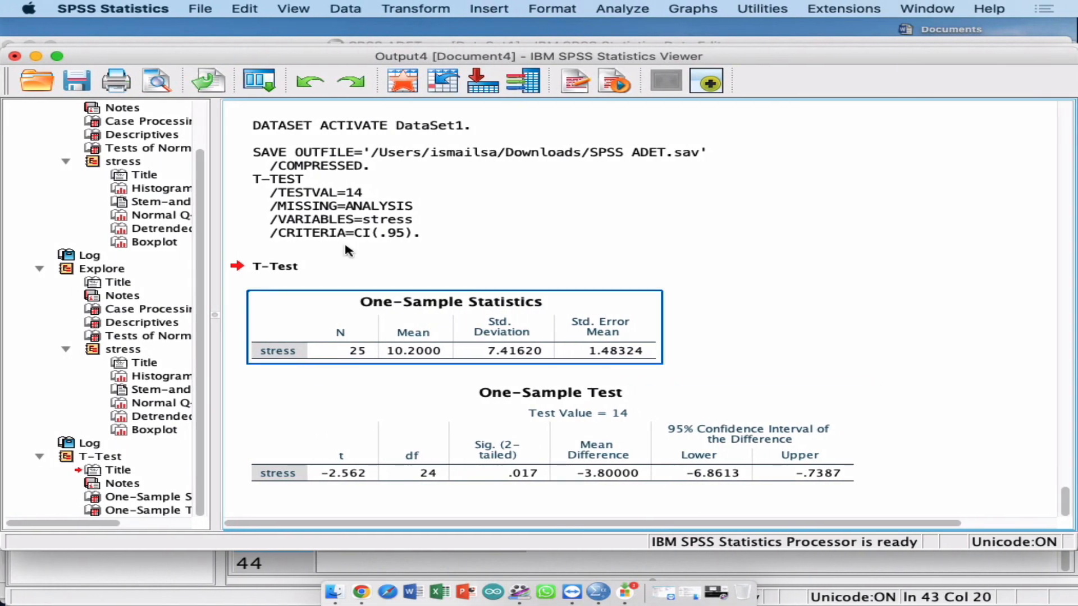
pyautogui.click(343, 245)
# Move the output window aside and select the T-TEST block in the syntax editor to show how it is run
pyautogui.moveTo(322, 61); pyautogui.dragTo(301, 568)
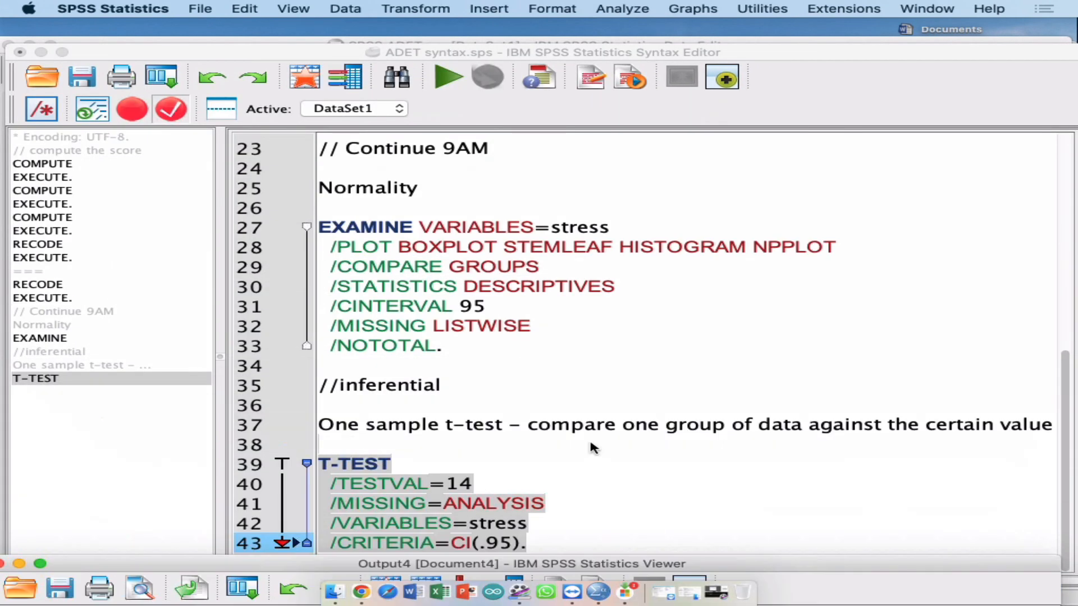
pyautogui.click(591, 443)
pyautogui.moveTo(331, 465); pyautogui.dragTo(498, 593)
pyautogui.moveTo(534, 553); pyautogui.dragTo(301, 444)
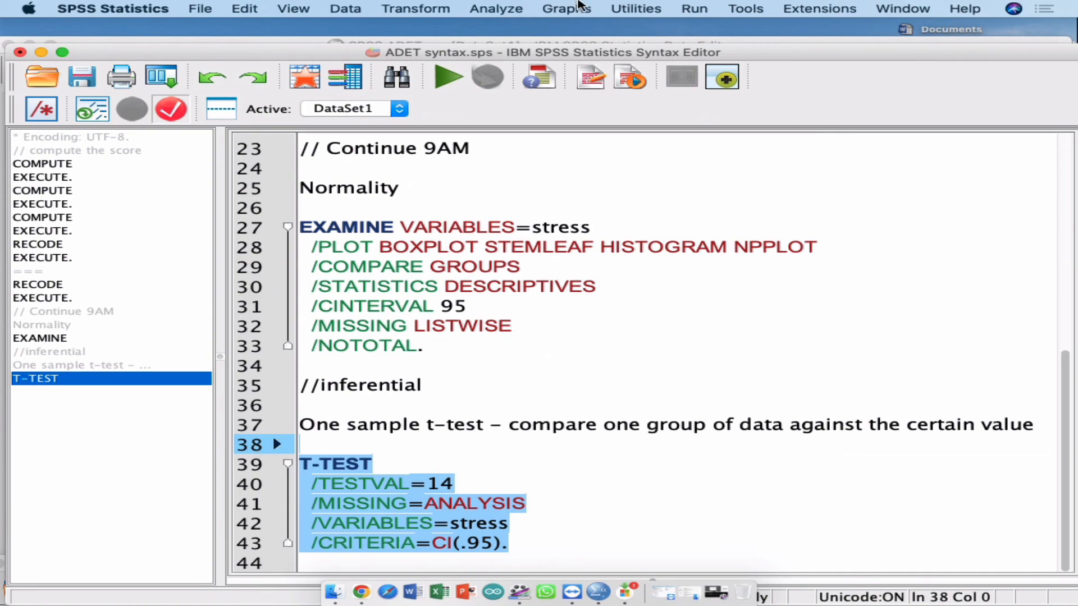
pyautogui.click(448, 77)
# Switch to the SPSS data editor, open the One-Sample T Test dialog and reset it to its defaults
pyautogui.hotkey('ctrl', 'Up')
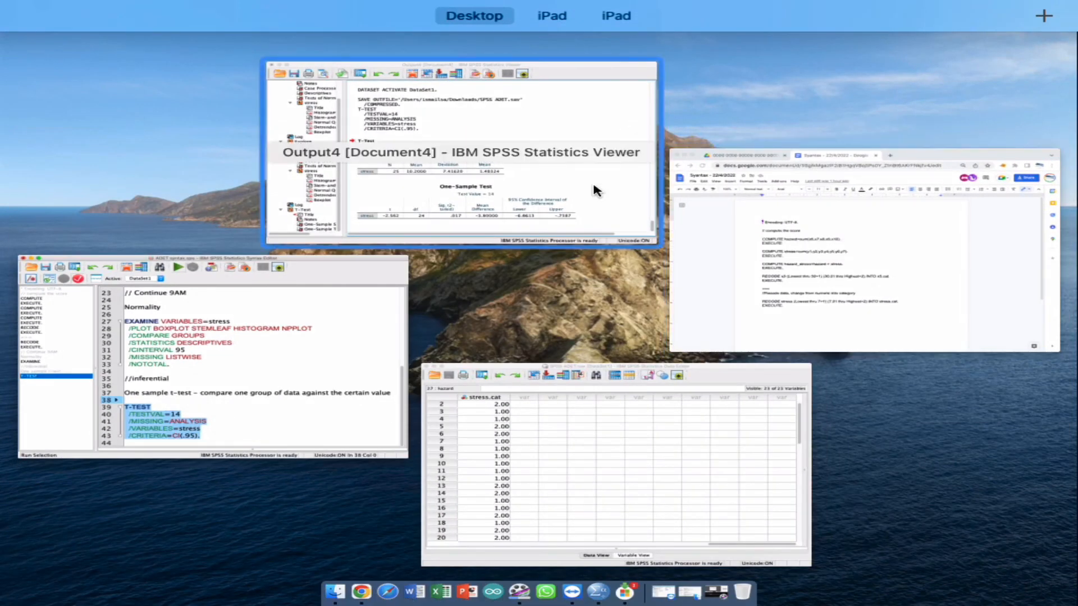
pyautogui.click(616, 410)
pyautogui.click(481, 12)
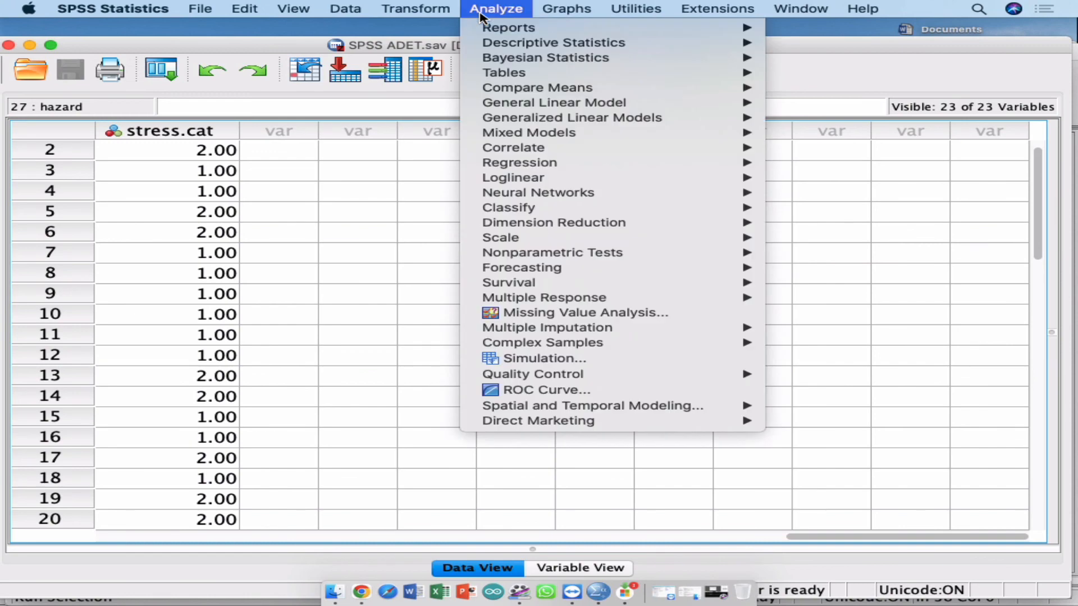
pyautogui.moveTo(503, 88)
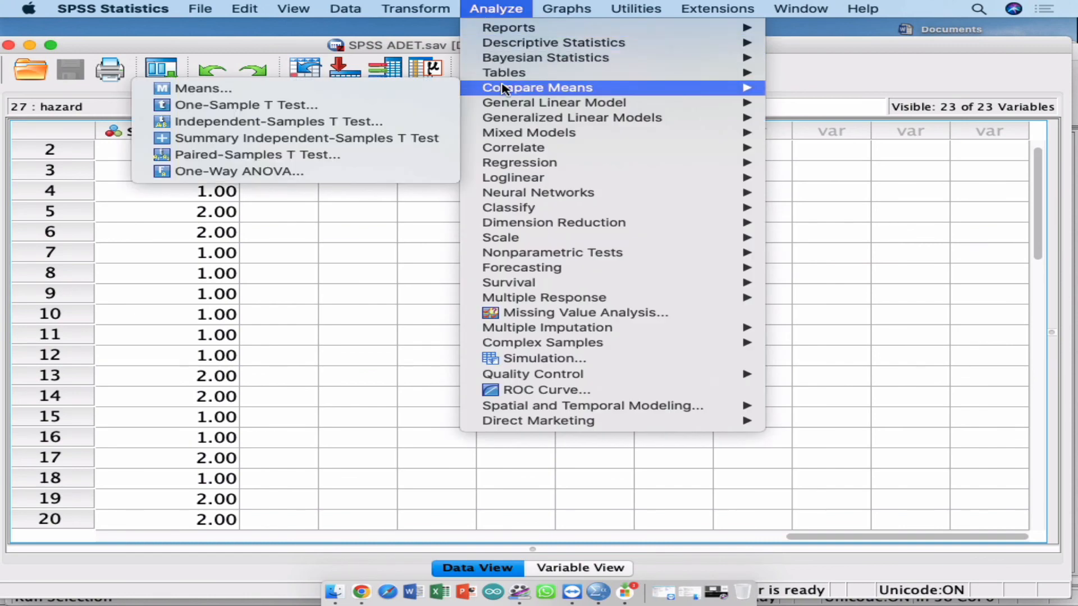
pyautogui.click(433, 106)
pyautogui.click(245, 396)
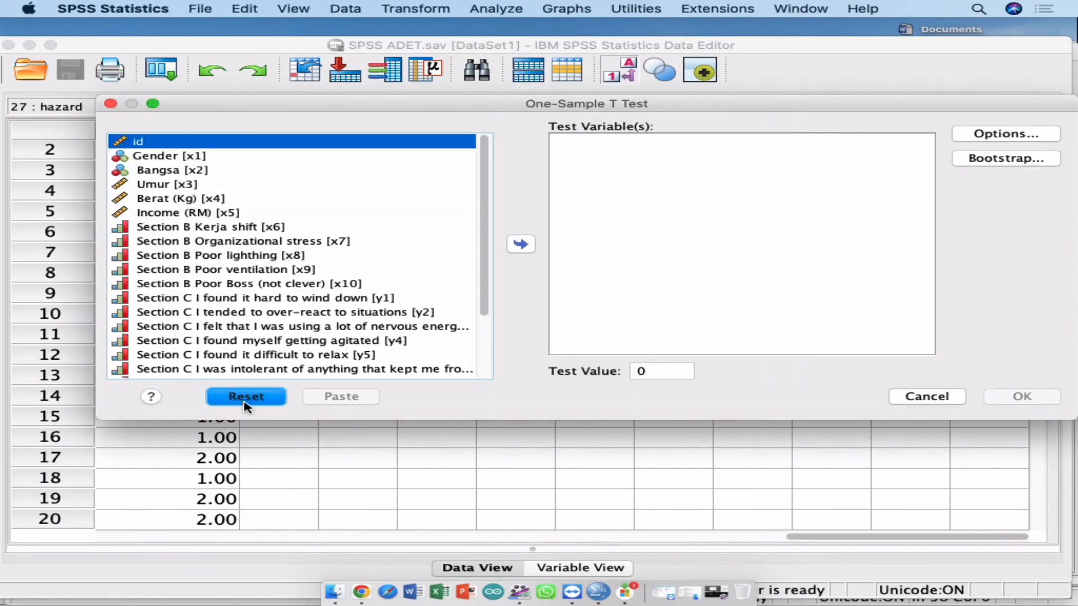
# Add stress as the test variable of the One-Sample T Test and set the test value to 14
pyautogui.scroll(-3, 293, 310)
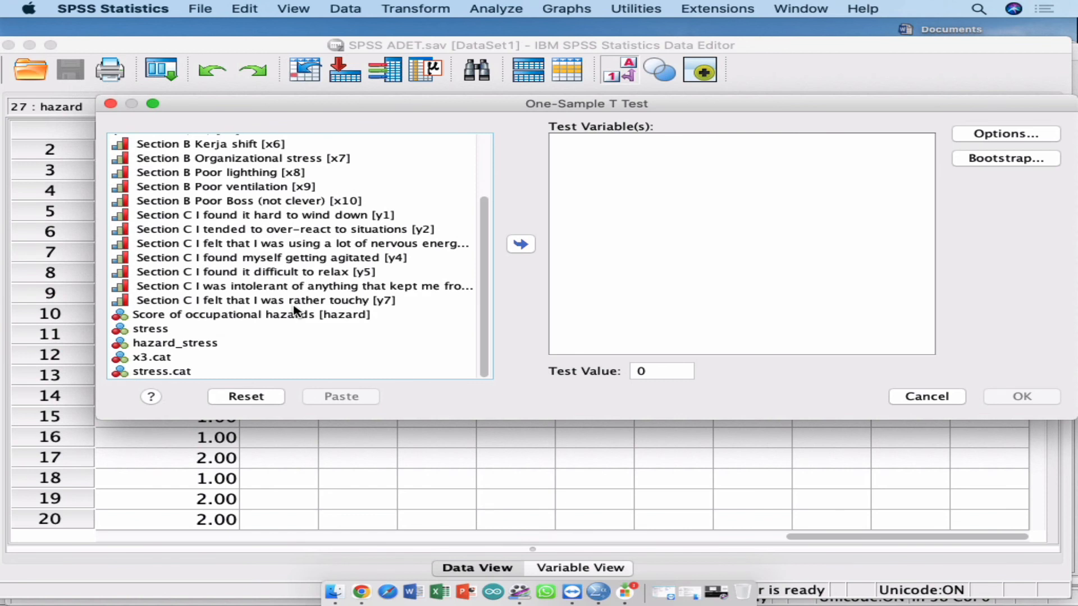
pyautogui.click(238, 330)
pyautogui.click(523, 245)
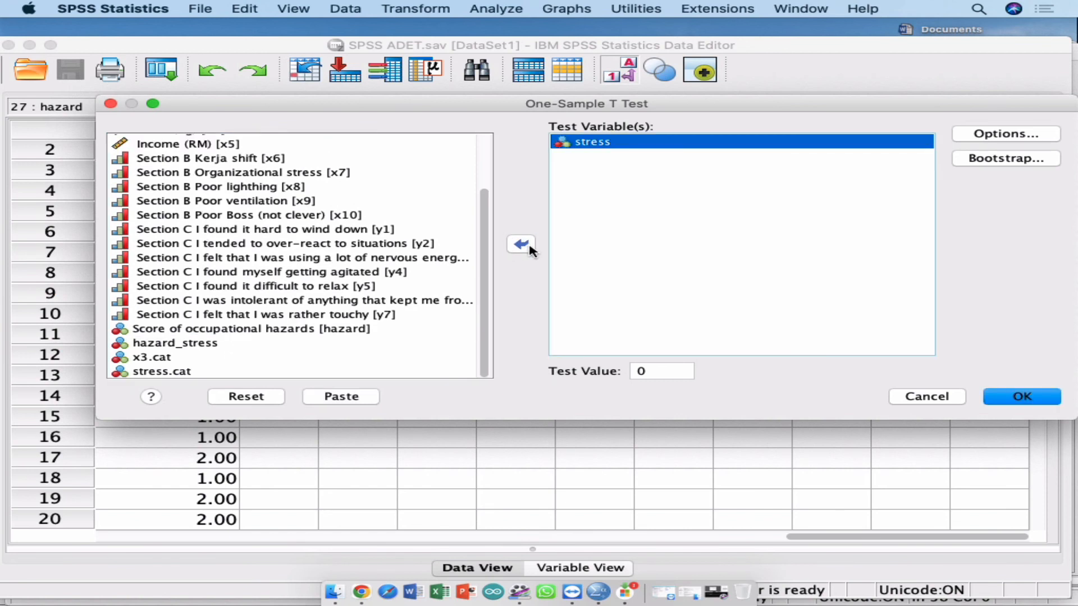
pyautogui.doubleClick(649, 367)
pyautogui.write('14')
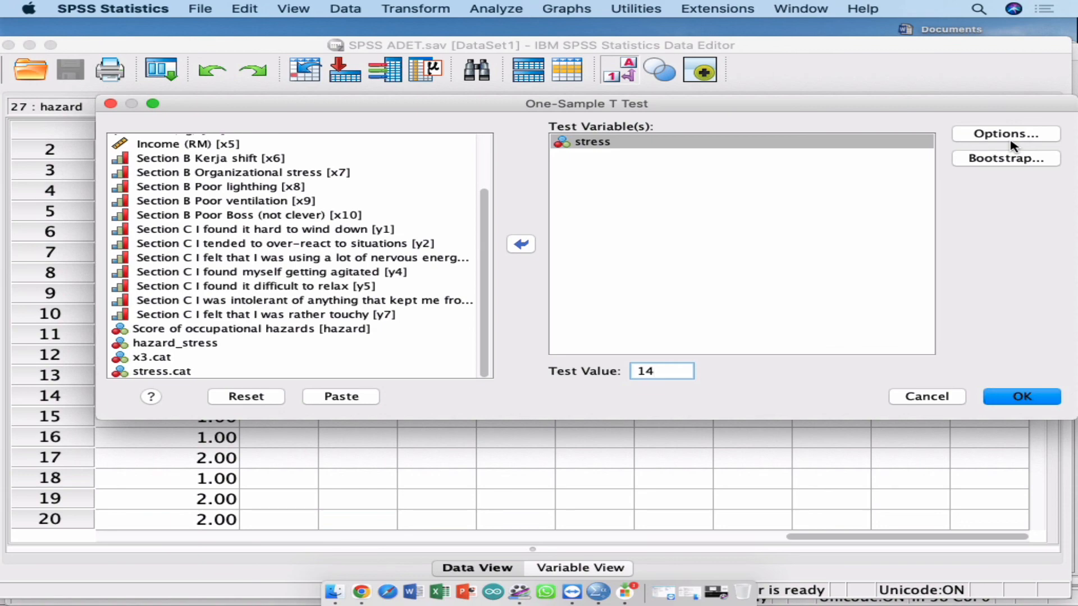
pyautogui.click(349, 400)
# Return to the ADET syntax.sps window and select the whole T-TEST block on lines 39 to 43
pyautogui.hotkey('ctrl', 'Up')
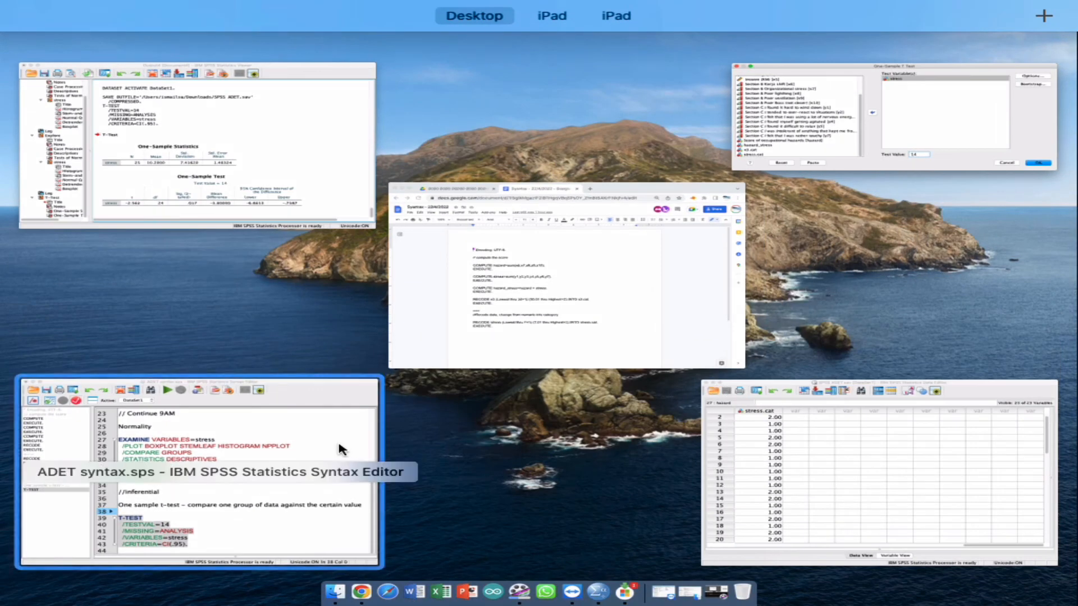
pyautogui.click(339, 447)
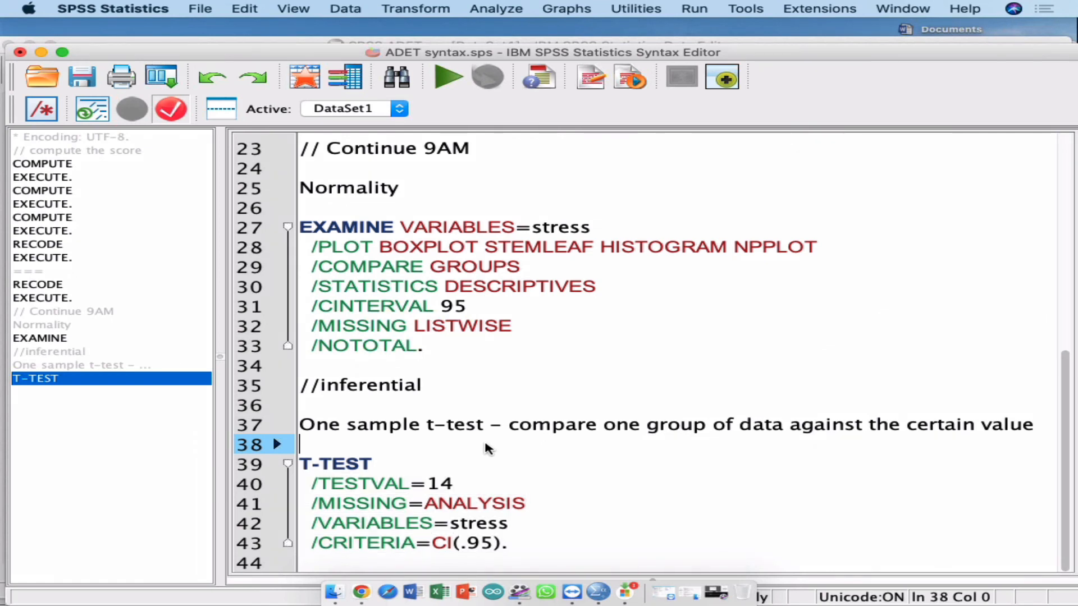
pyautogui.moveTo(506, 543); pyautogui.dragTo(300, 464)
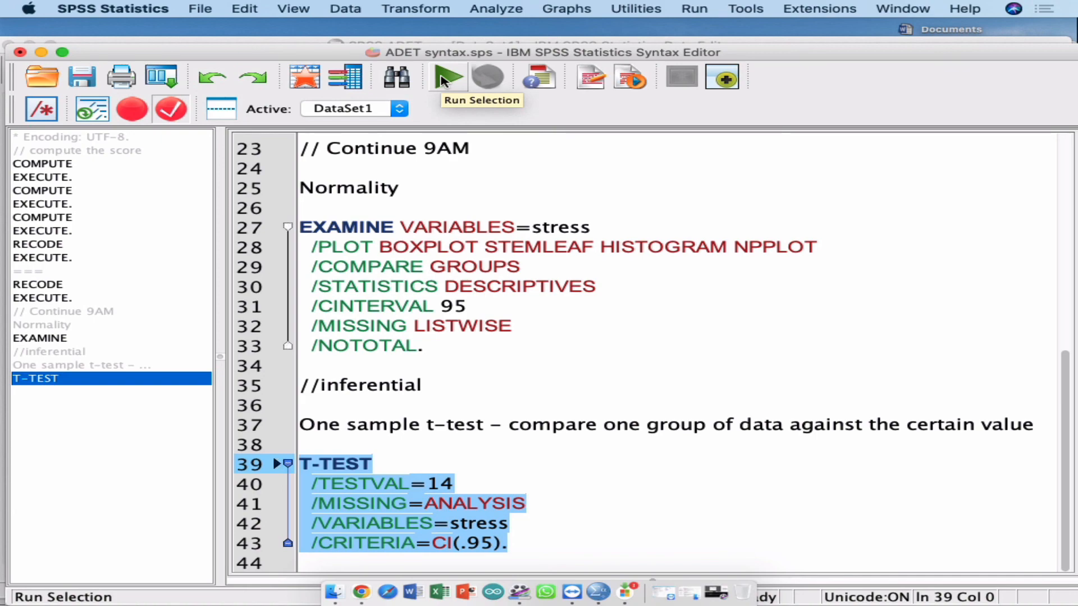
# Bring the output viewer back into full view and review the significance value in the One-Sample Test table
pyautogui.hotkey('ctrl', 'Up')
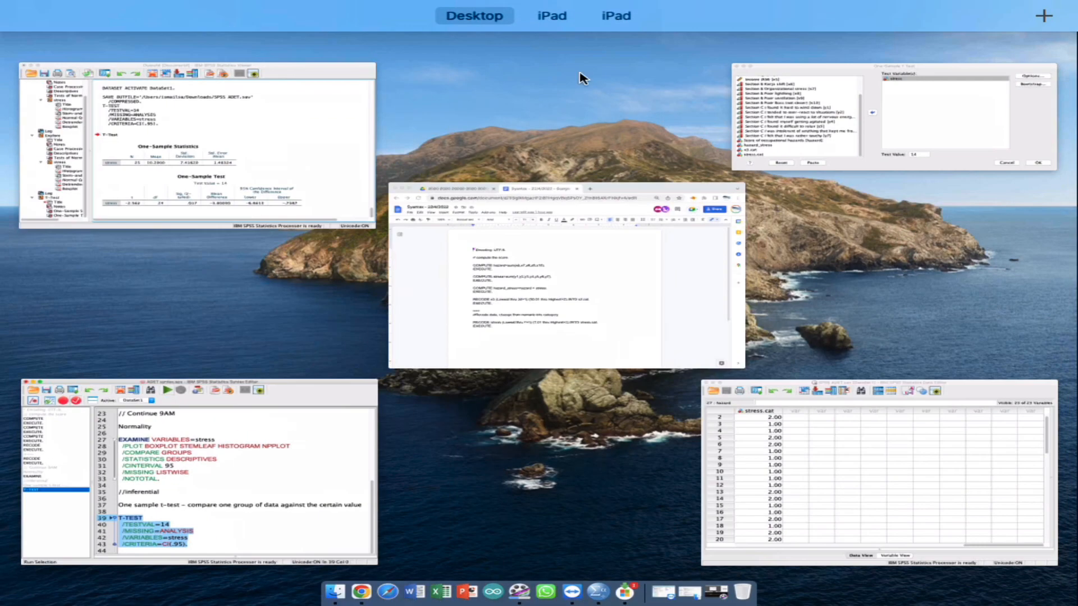
pyautogui.hotkey('ctrl', 'Up')
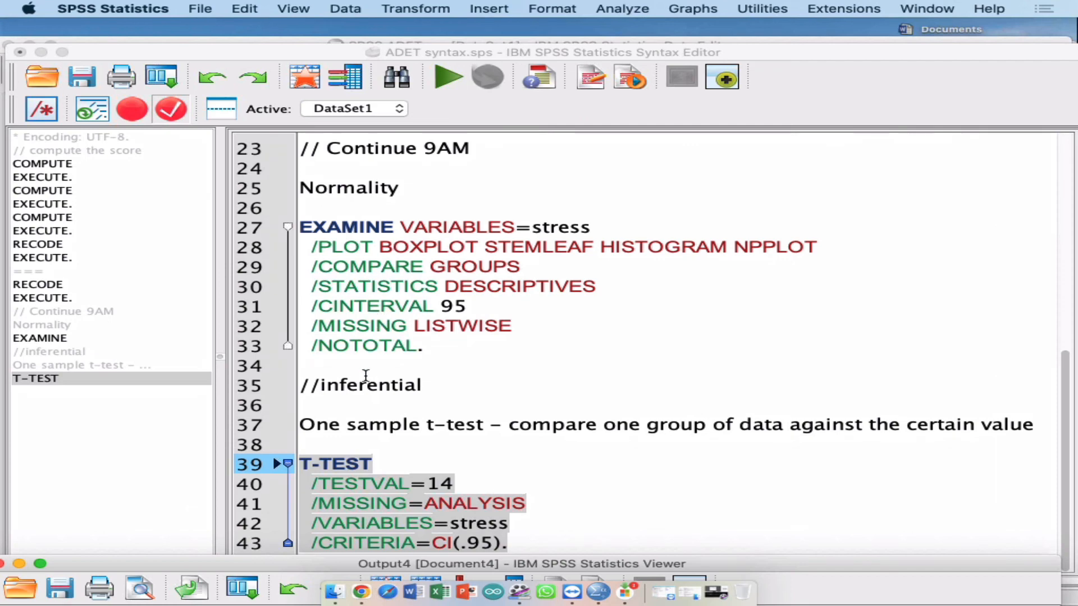
pyautogui.moveTo(264, 563); pyautogui.dragTo(287, 47)
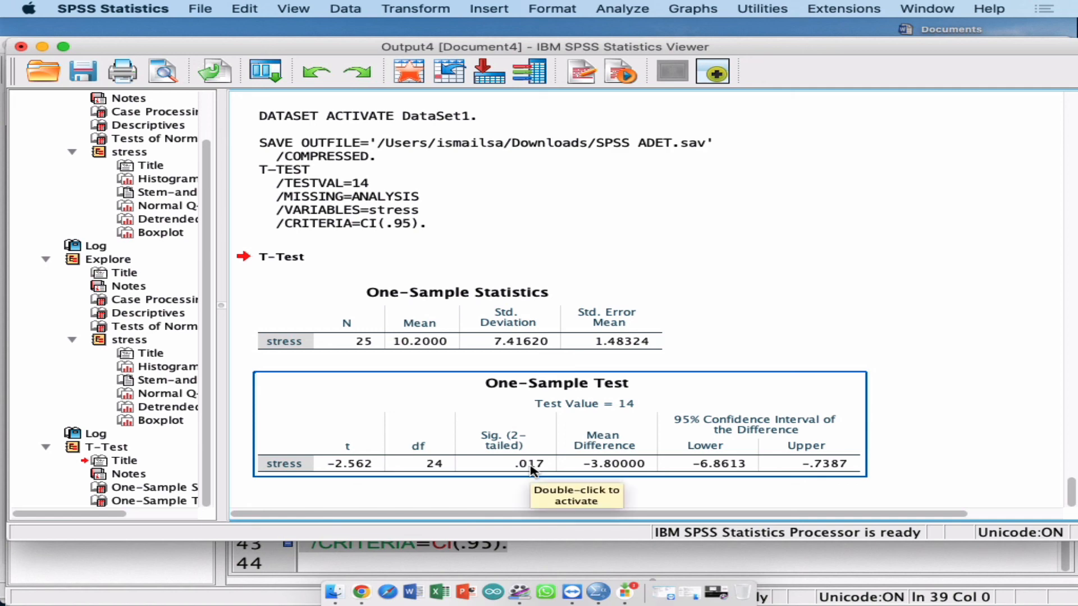
pyautogui.hotkey('ctrl', 'Up')
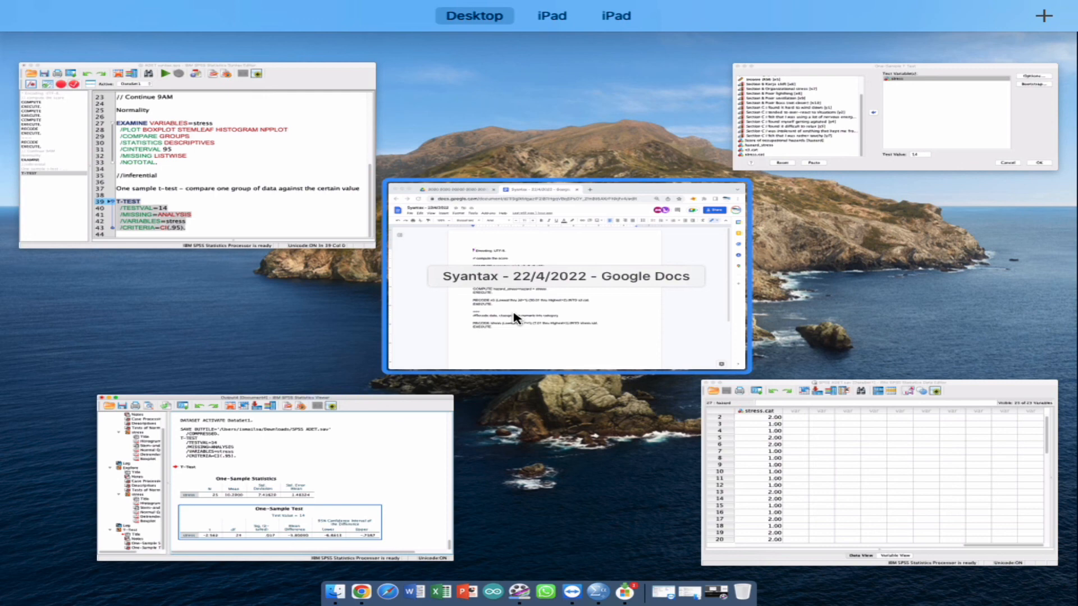
pyautogui.click(604, 115)
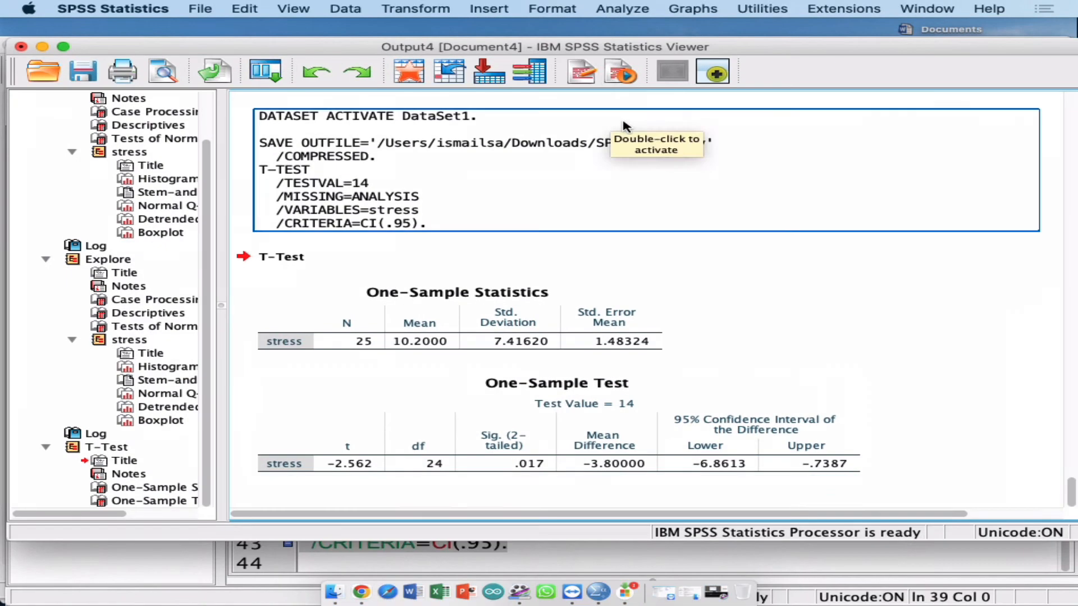
pyautogui.click(682, 29)
pyautogui.click(528, 8)
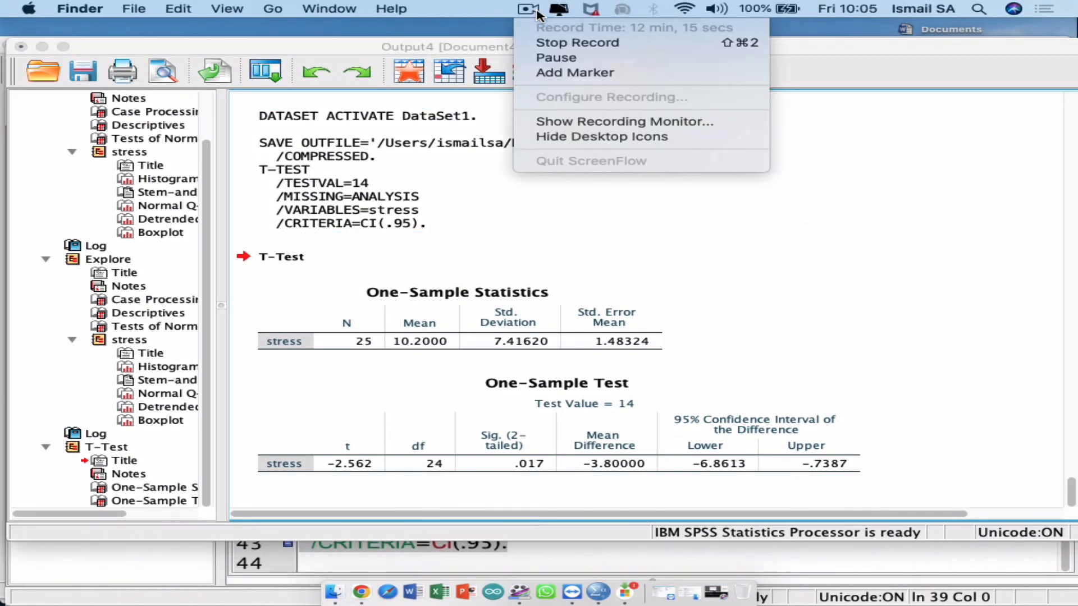